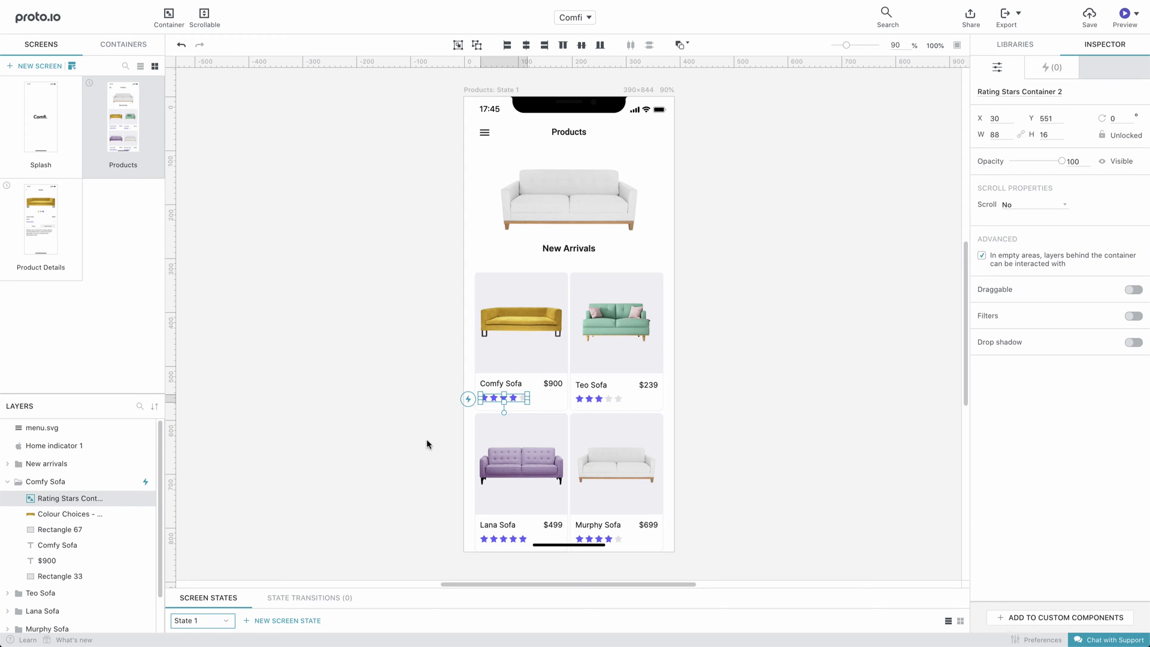
# - Place the Rating Stars Container on Product Details and the Primary button near the Splash screen bottom
pyautogui.click(69, 262)
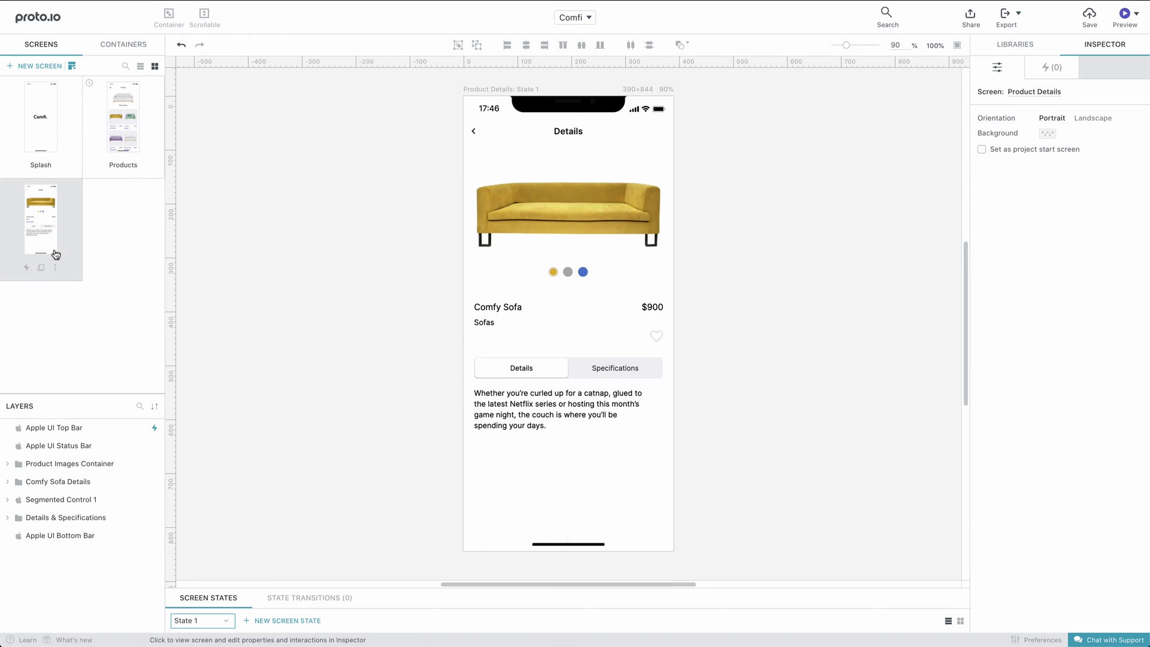
pyautogui.click(120, 44)
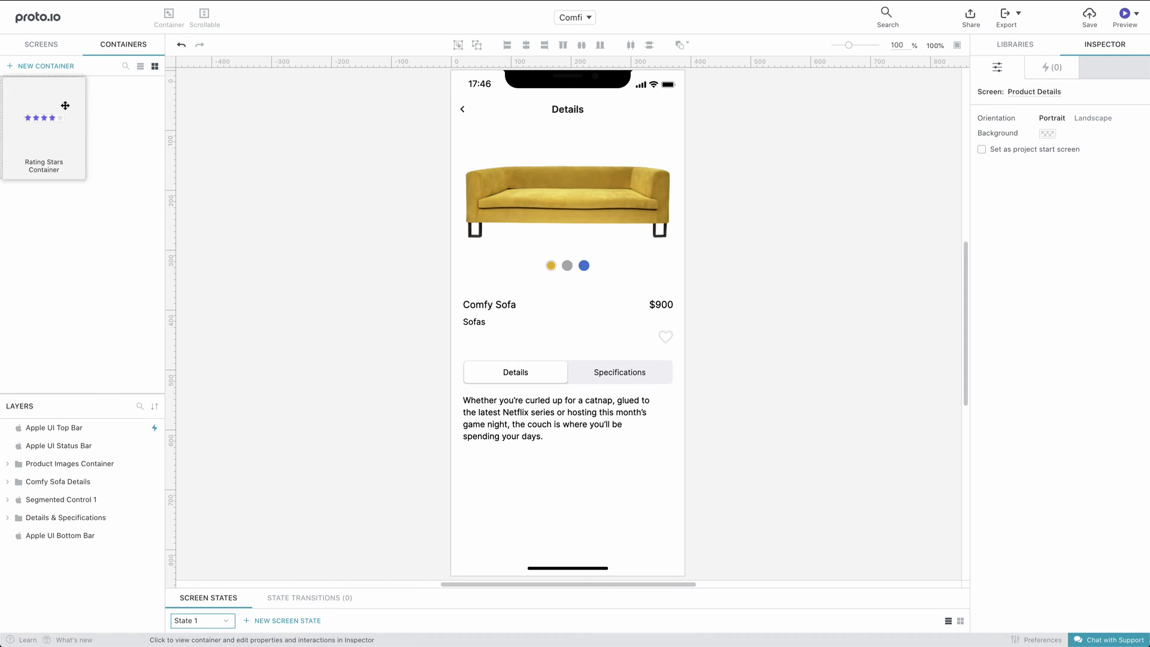
pyautogui.moveTo(59, 104); pyautogui.dragTo(468, 353)
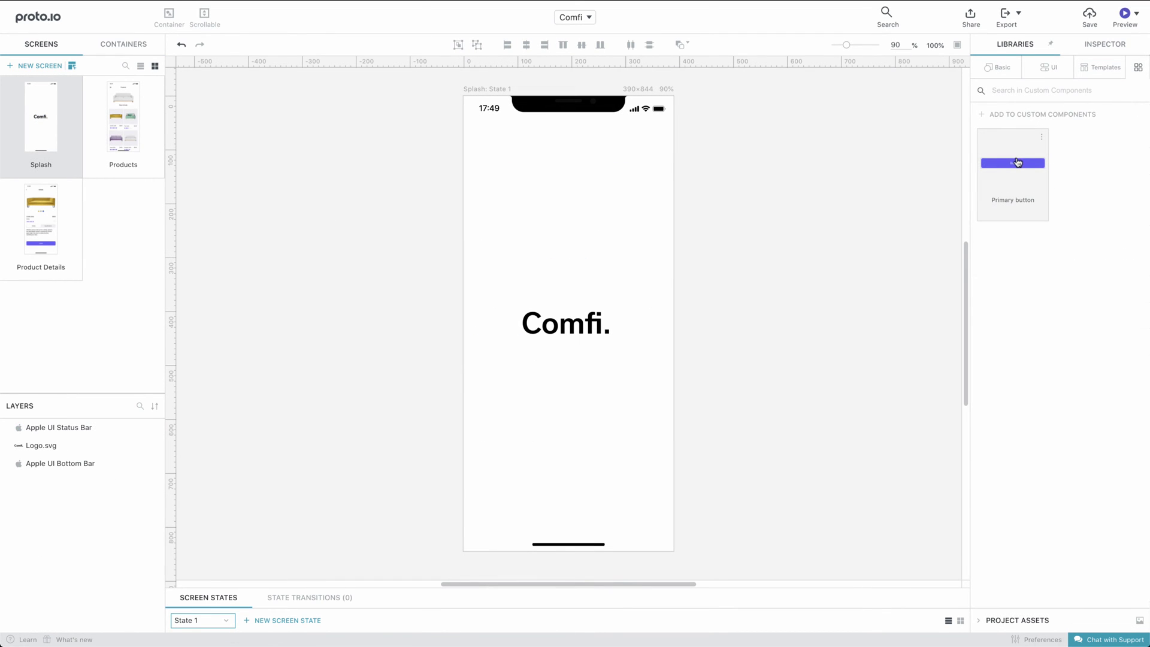
pyautogui.moveTo(1017, 162); pyautogui.dragTo(530, 526)
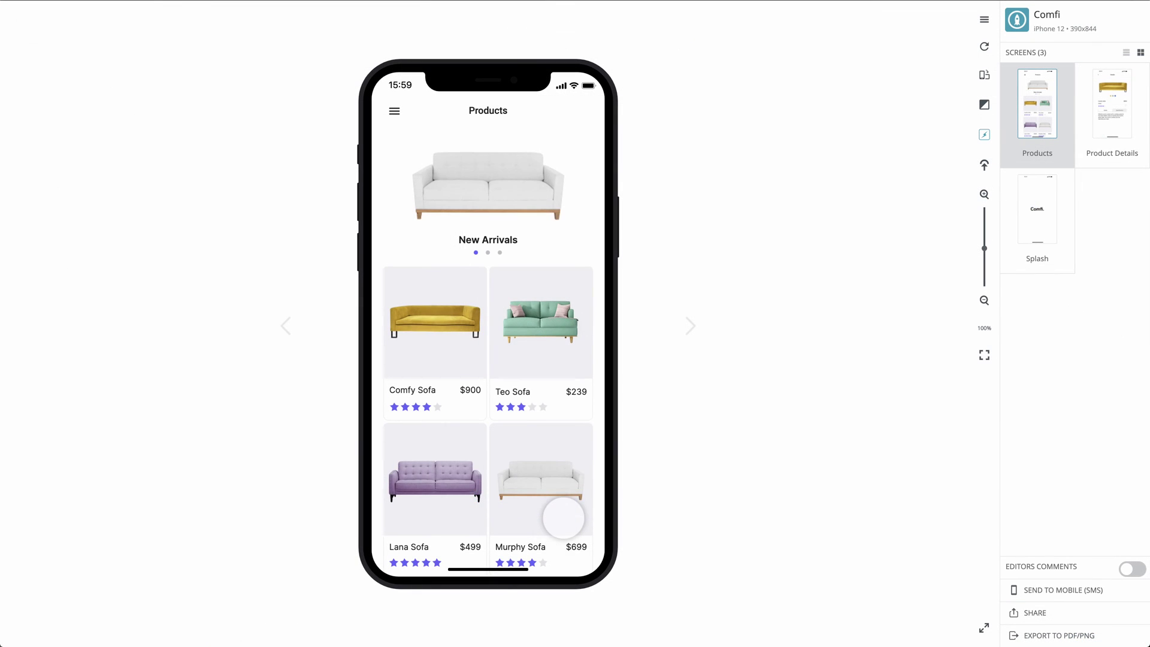
pyautogui.moveTo(563, 518); pyautogui.dragTo(555, 487)
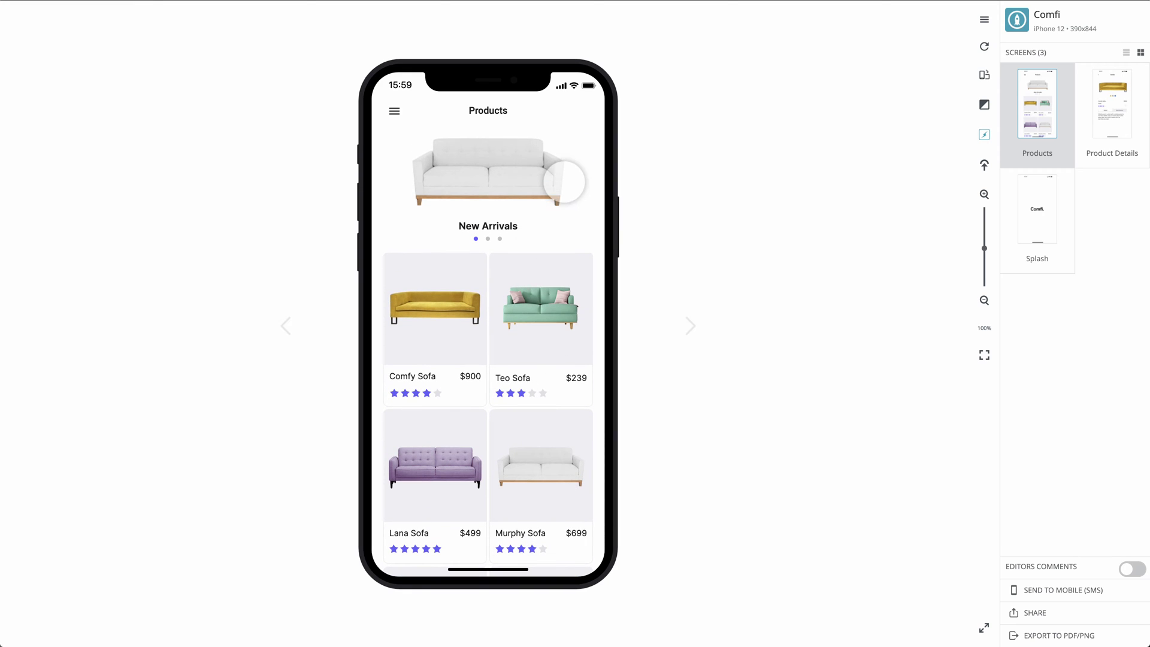
pyautogui.moveTo(564, 182); pyautogui.dragTo(419, 179)
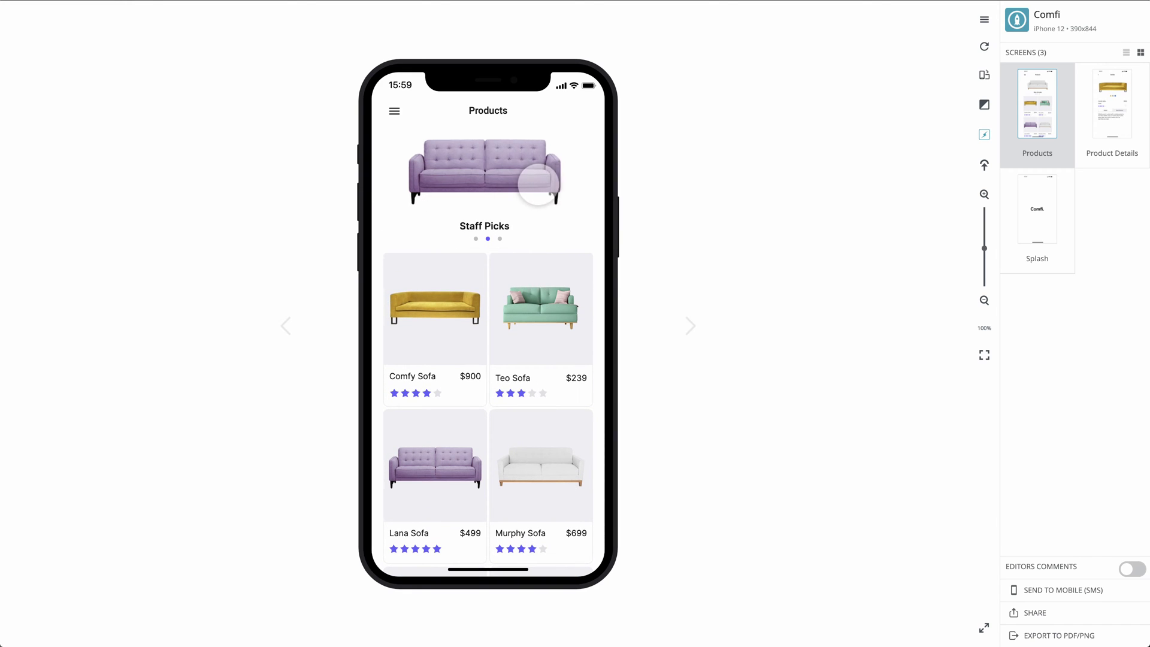
pyautogui.moveTo(537, 183); pyautogui.dragTo(390, 179)
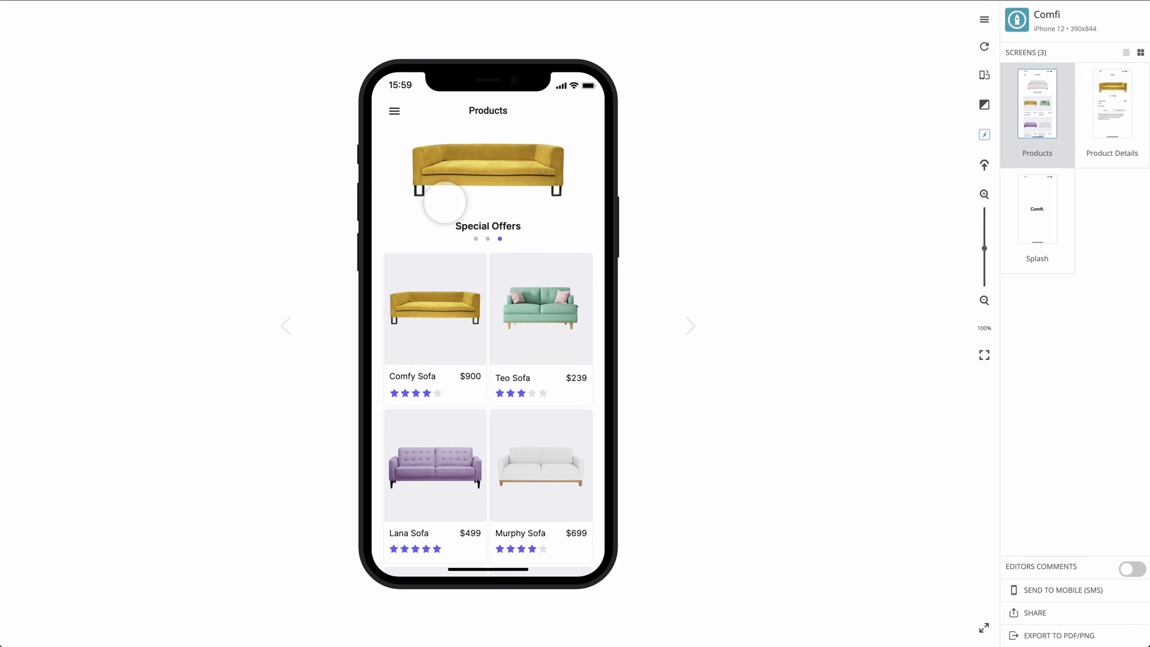
pyautogui.click(488, 238)
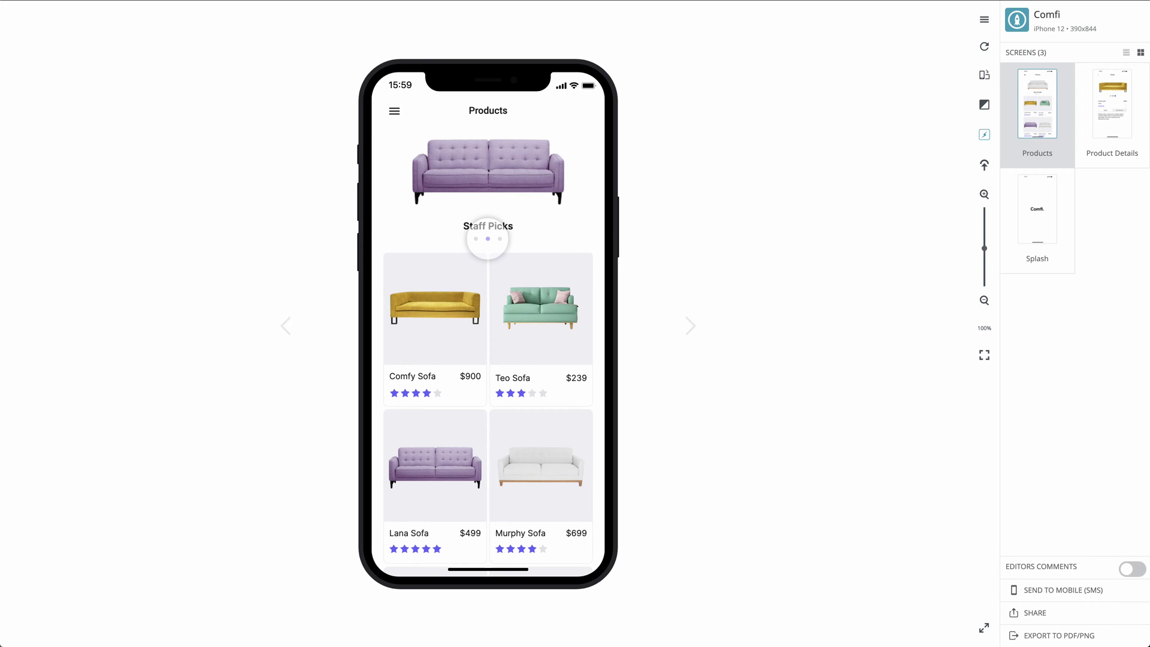
pyautogui.click(475, 238)
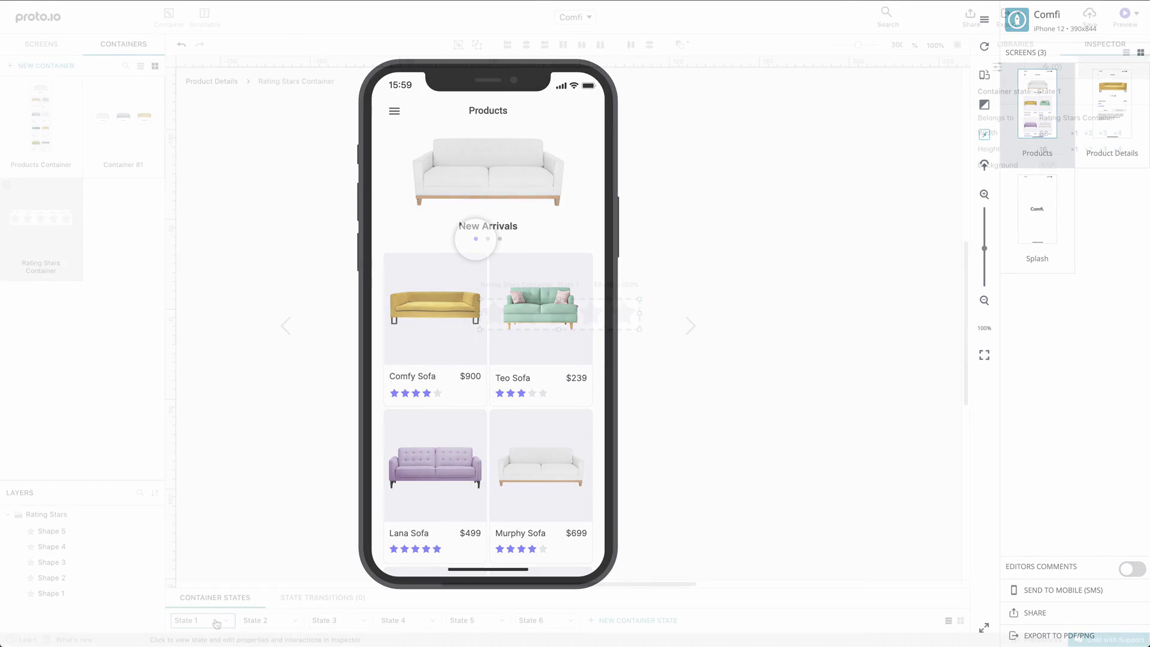
# - Preview the rating container's one-star through five-star states
pyautogui.click(265, 621)
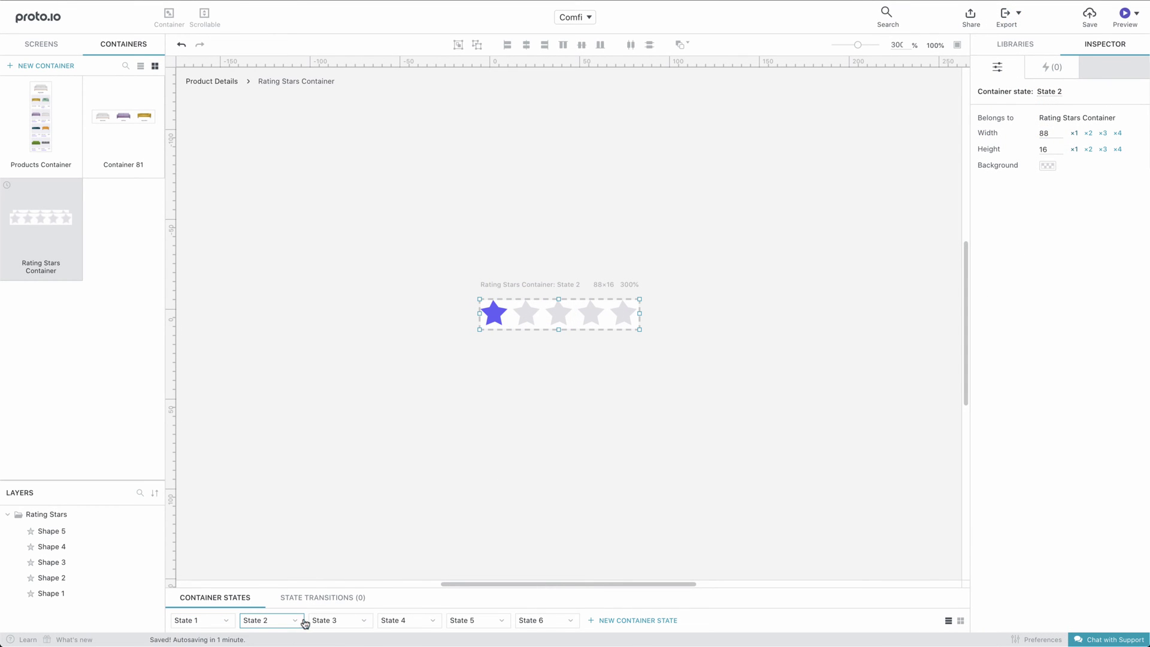
pyautogui.click(323, 621)
pyautogui.click(400, 622)
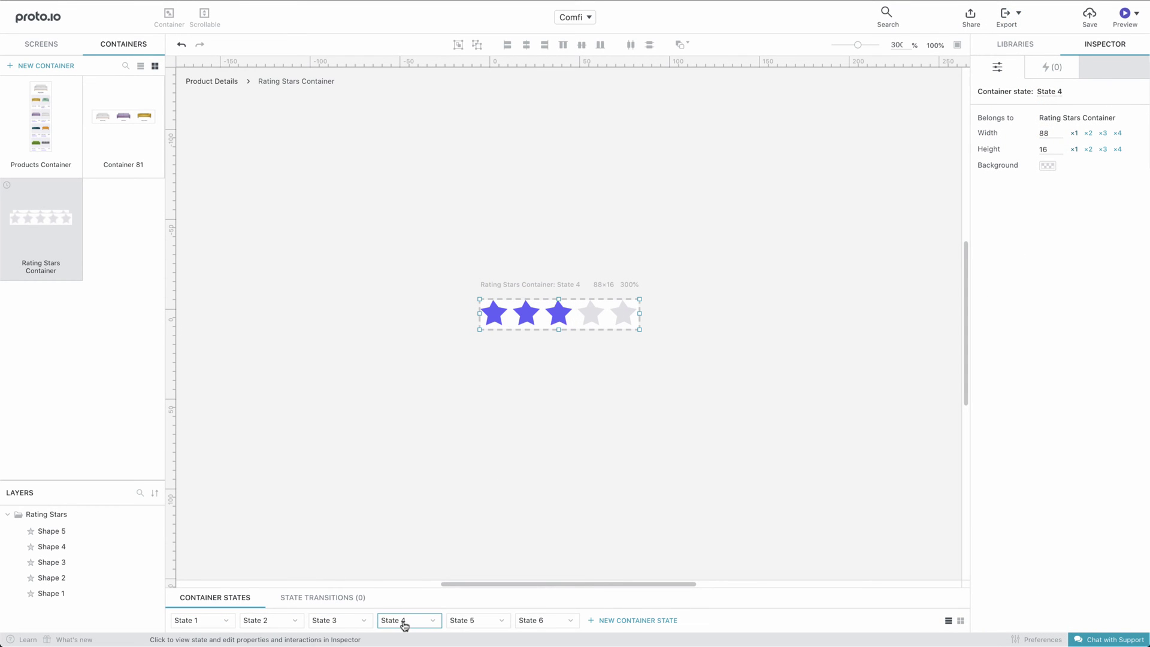
pyautogui.click(462, 623)
pyautogui.click(533, 621)
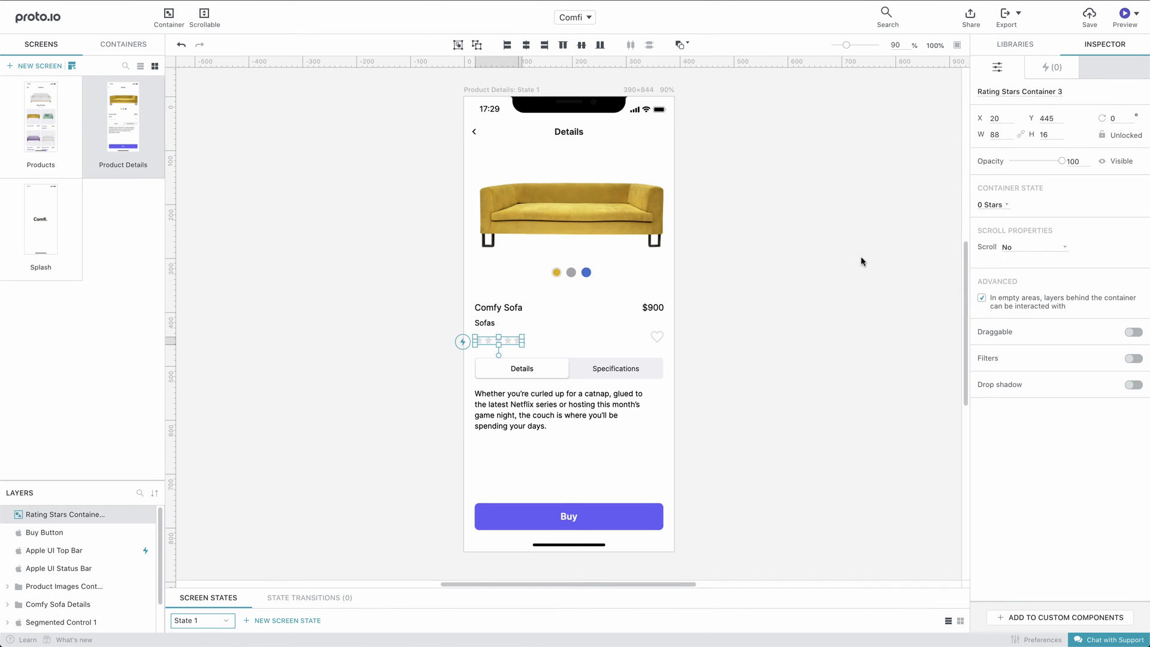
# - Set the rating's Container State to 4 Stars and play the Buy button's slide-up animation
pyautogui.click(1008, 207)
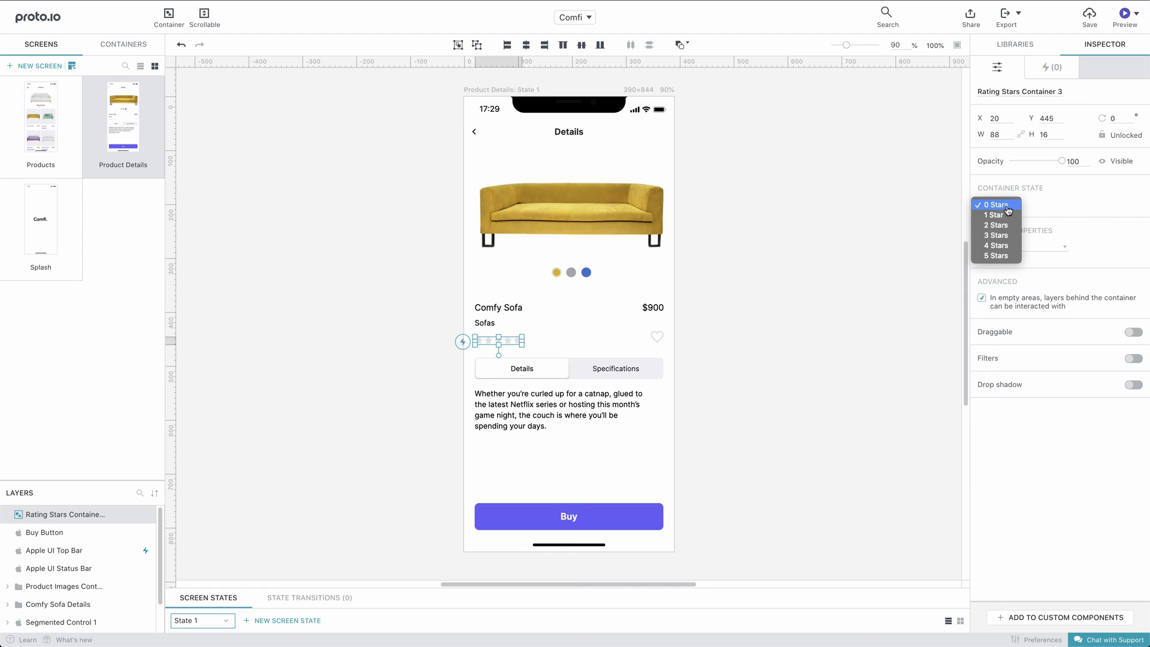
pyautogui.click(997, 256)
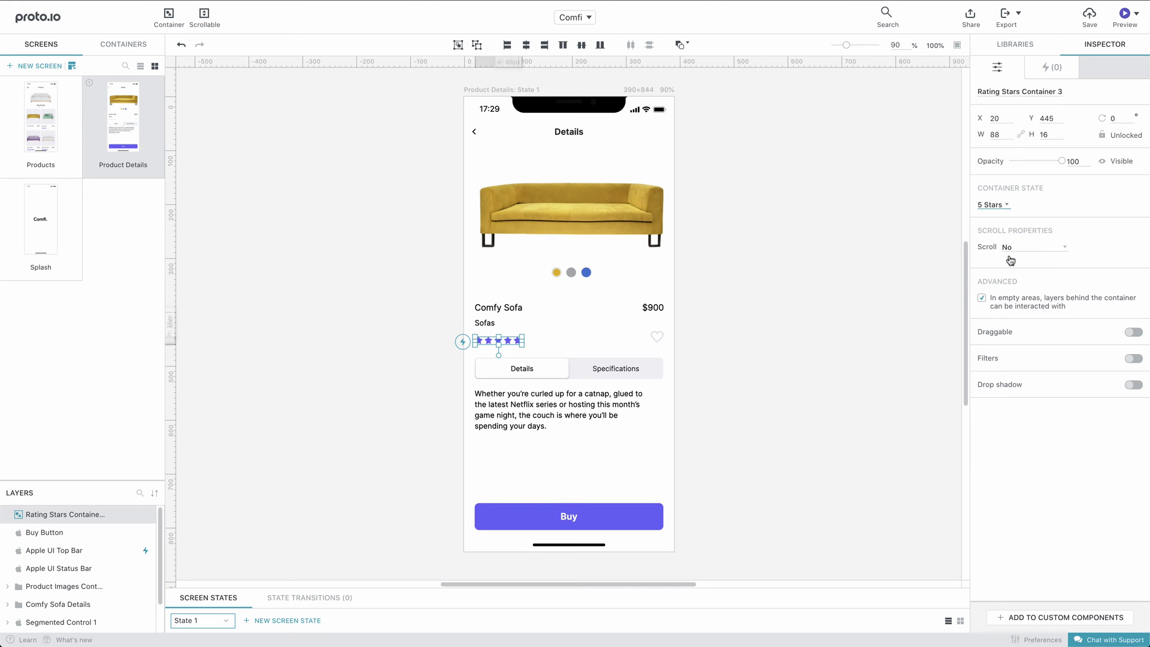
pyautogui.click(1008, 207)
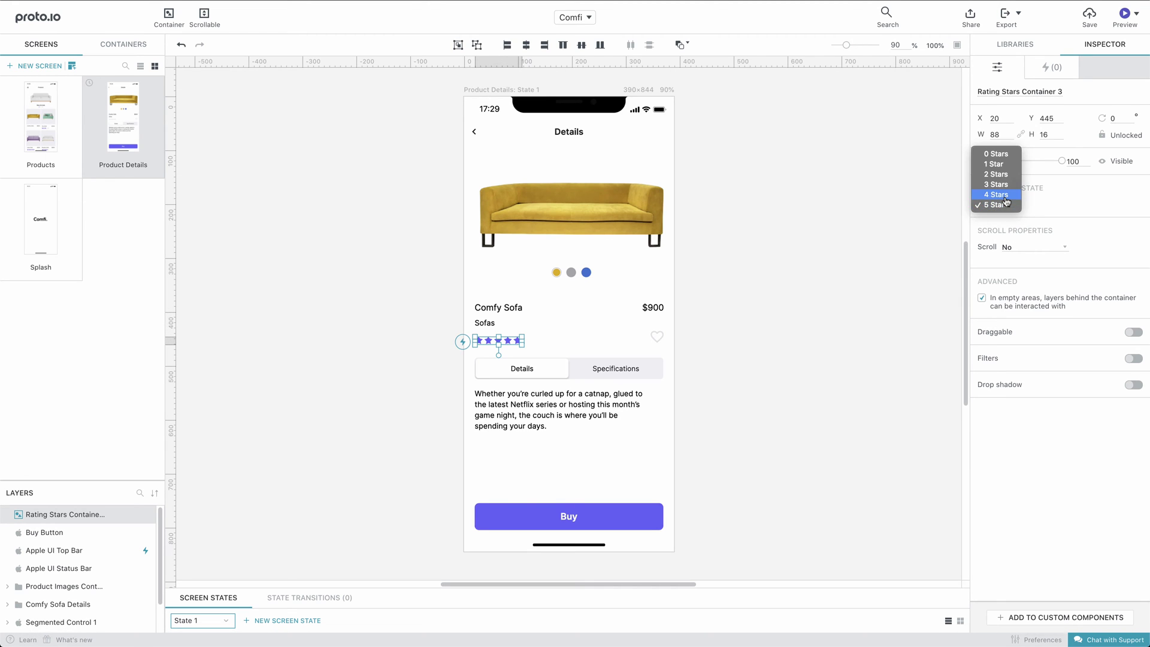
pyautogui.click(1006, 196)
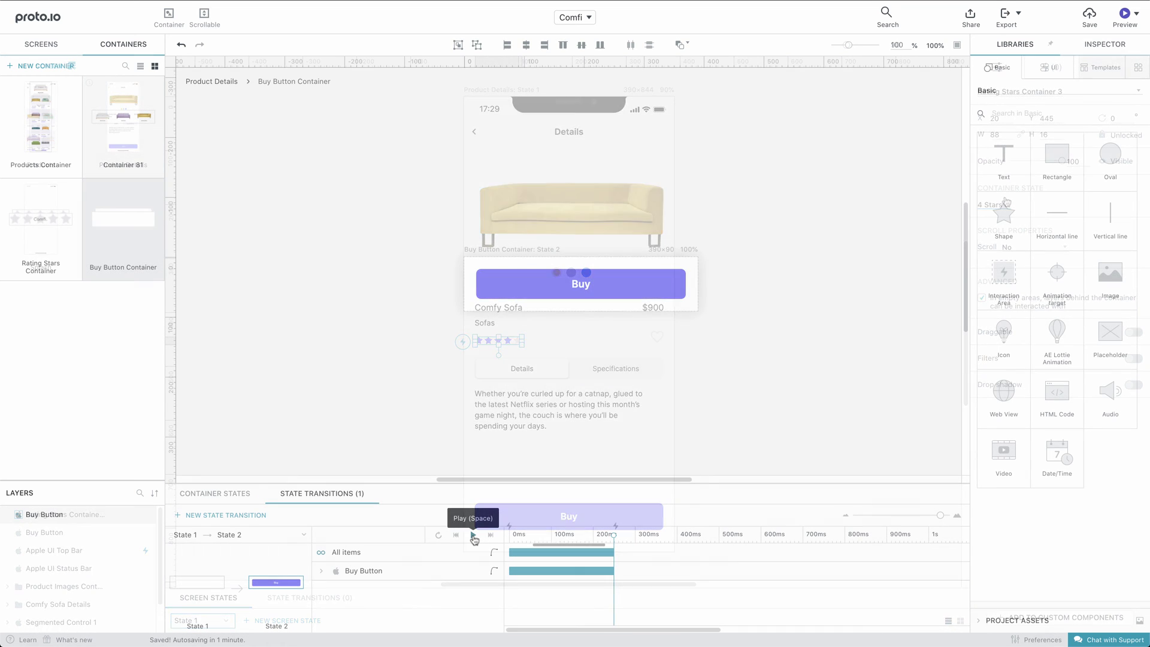
pyautogui.click(472, 536)
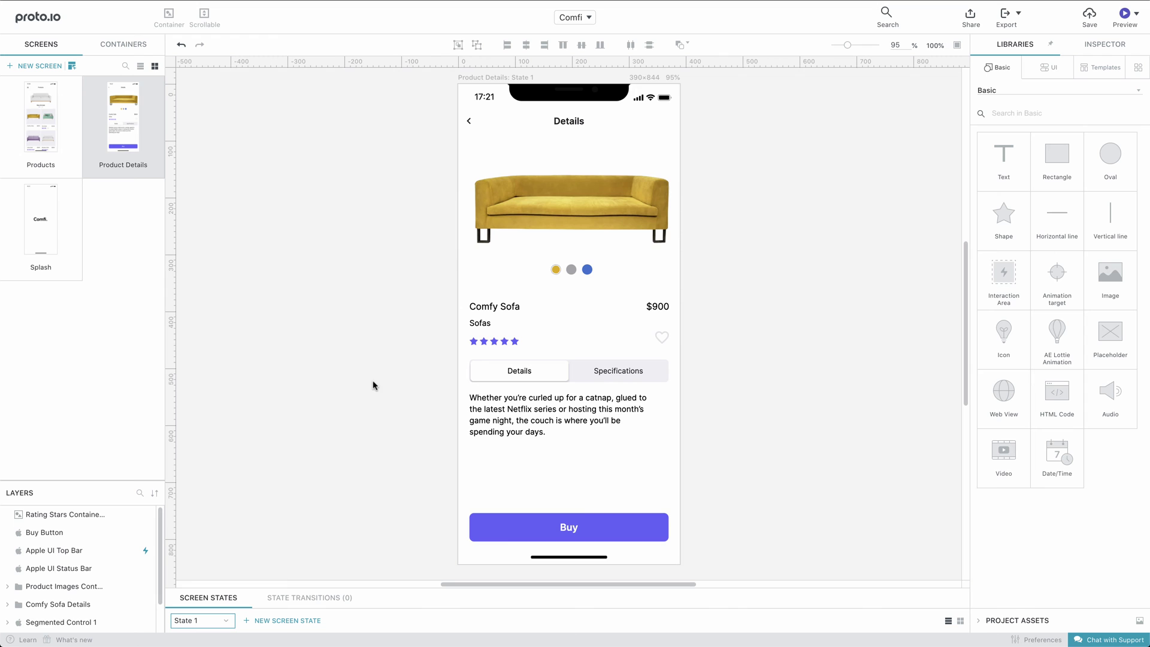
# - Select all five star shapes in the Rating Stars Container and fill them with grey e5e5ea
pyautogui.doubleClick(473, 344)
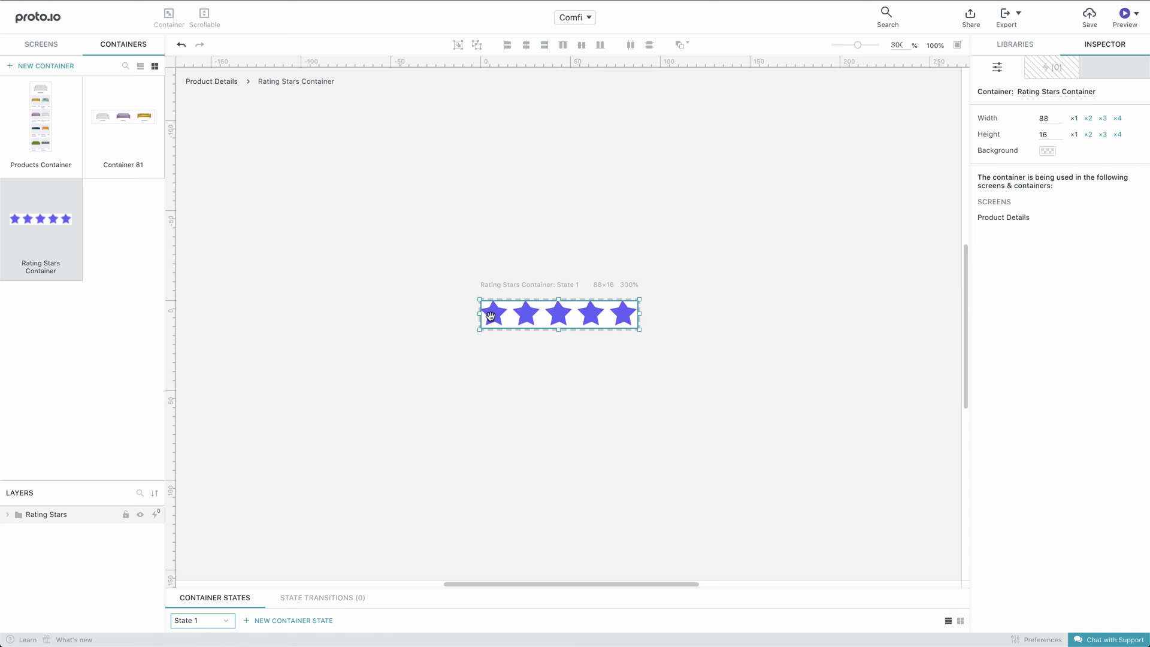
pyautogui.click(491, 316)
pyautogui.click(492, 316)
pyautogui.keyDown('shift'); pyautogui.click(518, 319); pyautogui.keyUp('shift')
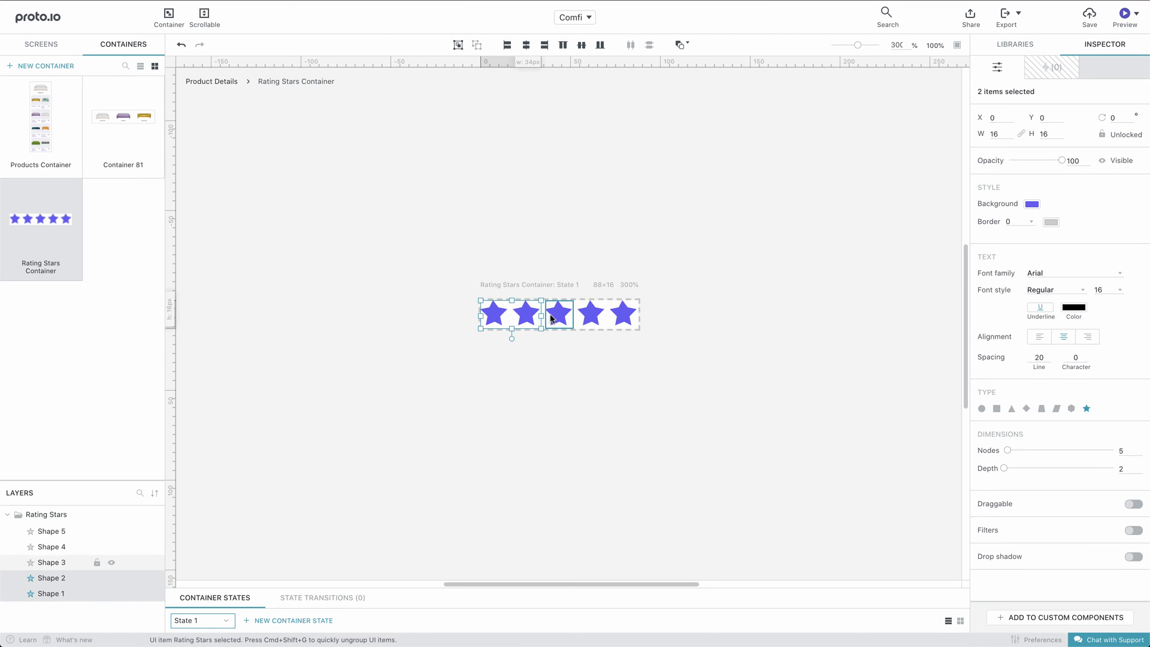
pyautogui.keyDown('shift'); pyautogui.click(554, 319); pyautogui.keyUp('shift')
pyautogui.keyDown('shift'); pyautogui.click(587, 319); pyautogui.keyUp('shift')
pyautogui.keyDown('shift'); pyautogui.click(622, 319); pyautogui.keyUp('shift')
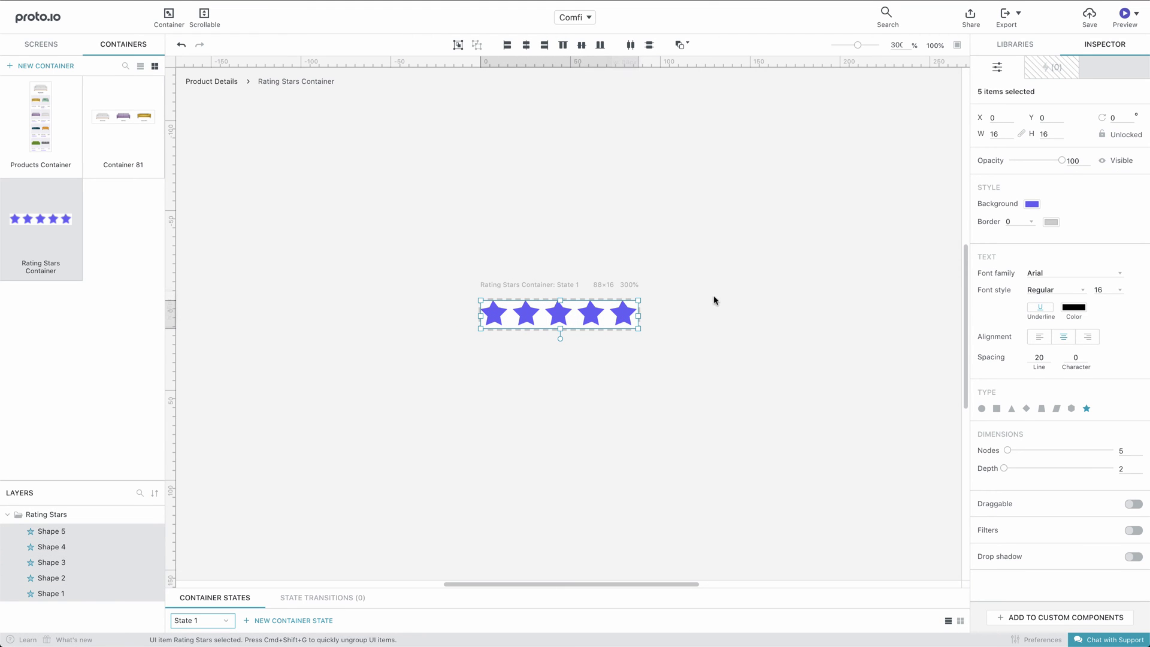
pyautogui.click(1032, 205)
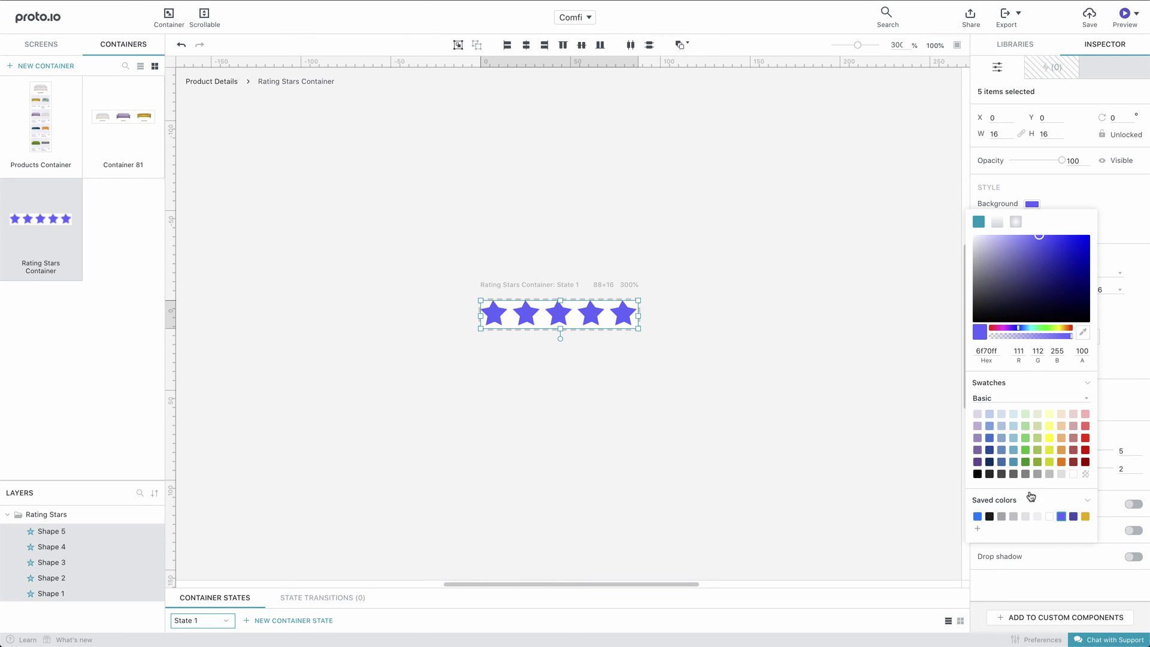
pyautogui.click(1025, 516)
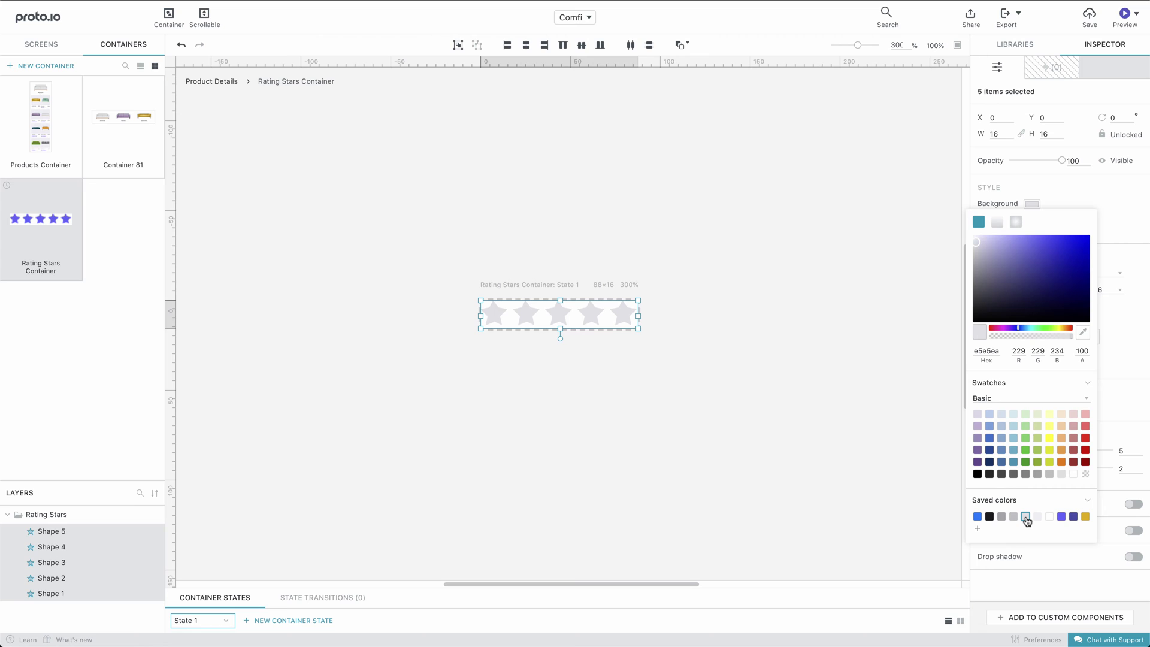
pyautogui.click(736, 462)
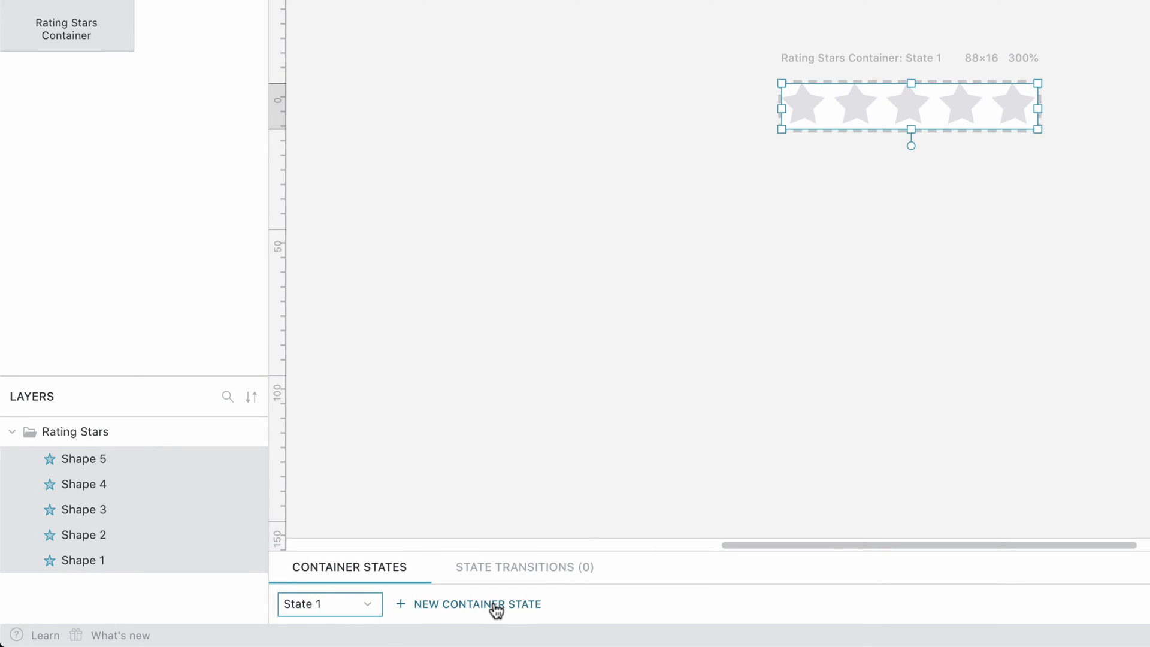
# - Add a second container state and colour its first star purple
pyautogui.click(495, 605)
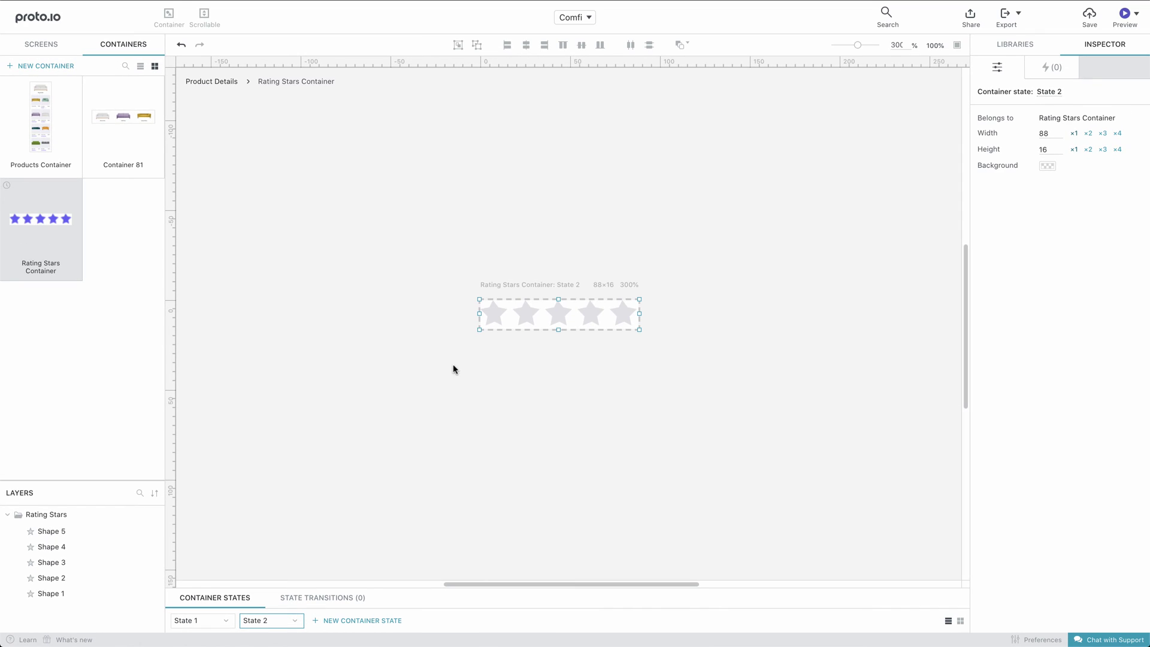
pyautogui.click(488, 317)
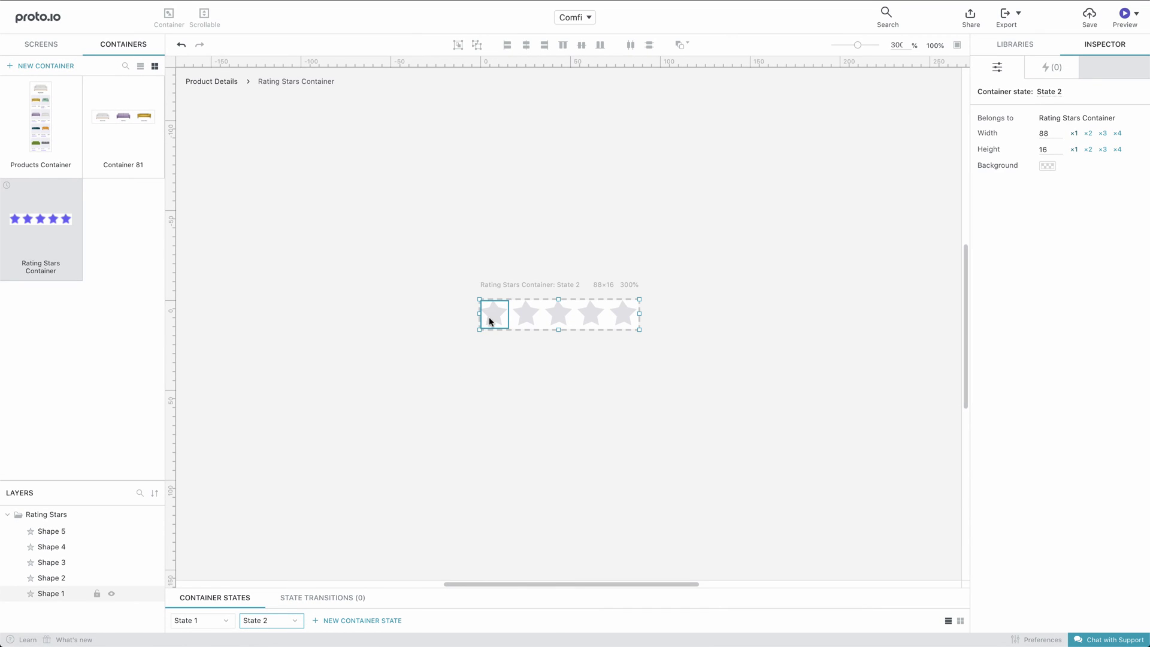
pyautogui.click(1031, 204)
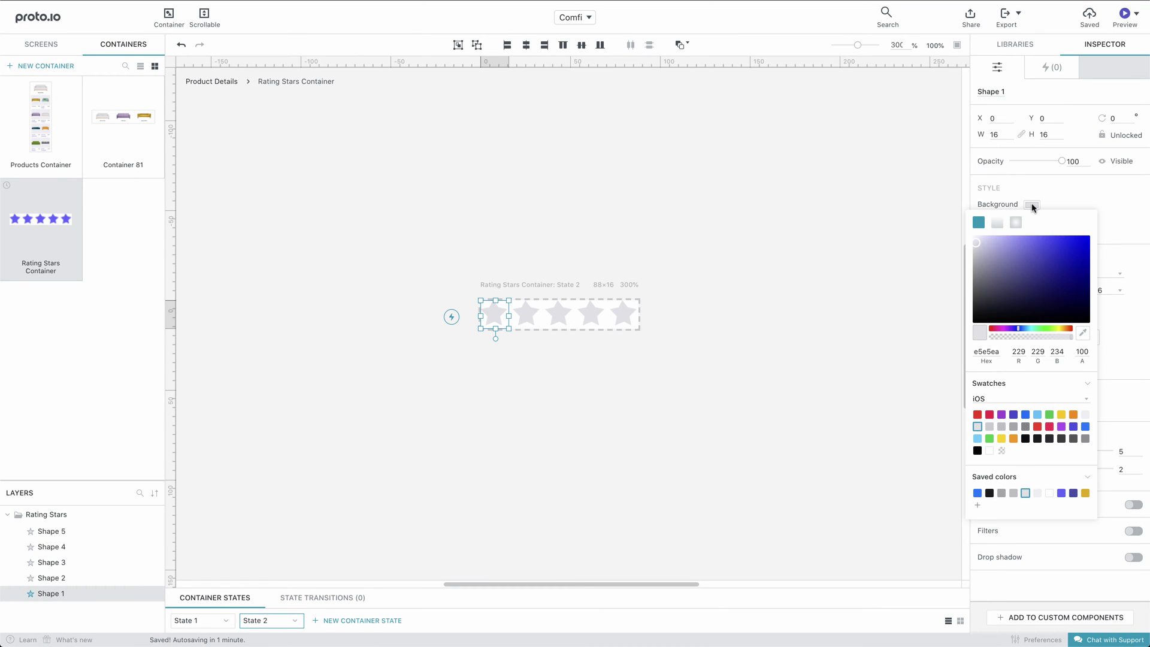
pyautogui.click(1060, 492)
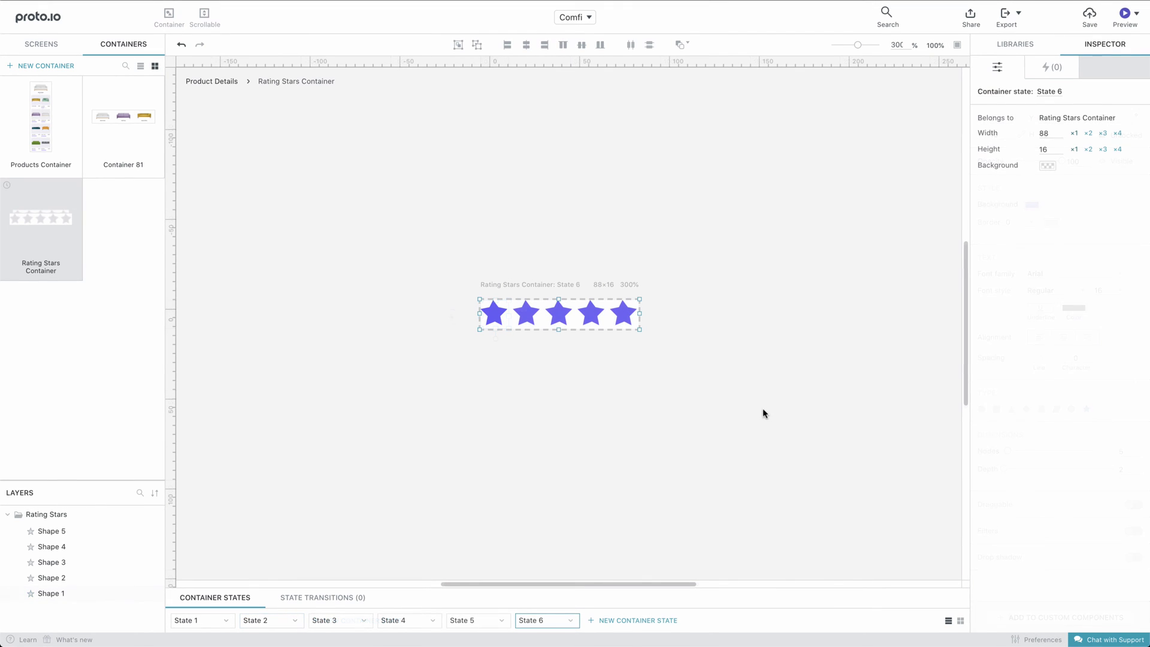
# - Step through all six states of the Rating Stars Container
pyautogui.click(216, 622)
pyautogui.click(265, 622)
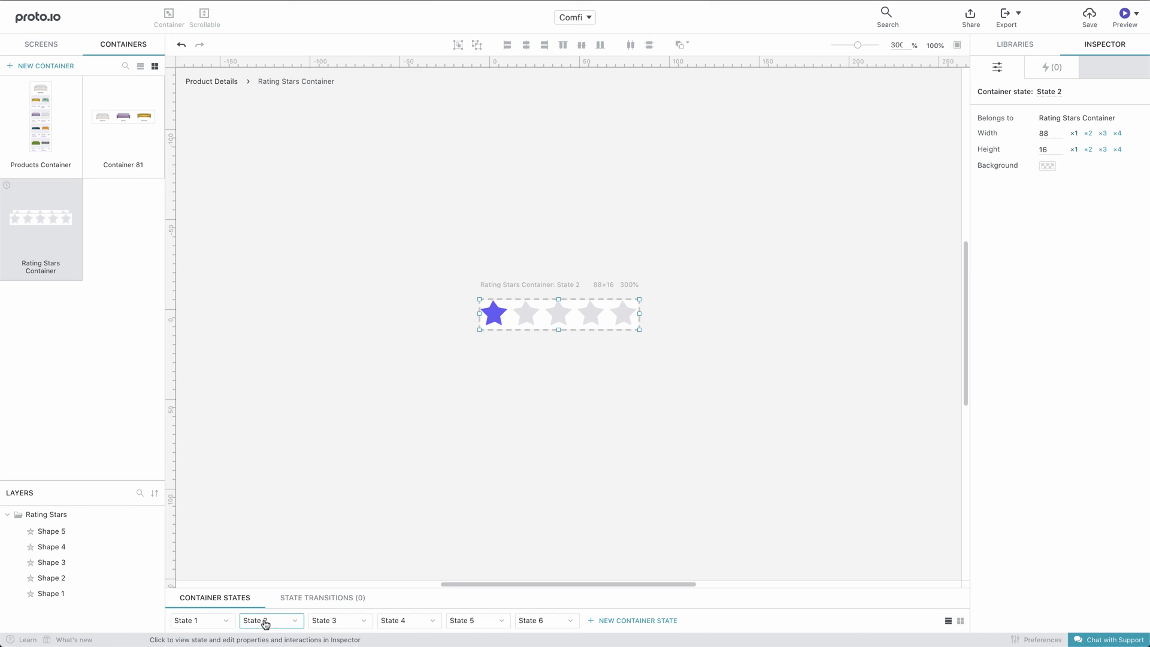
pyautogui.click(324, 624)
pyautogui.click(401, 622)
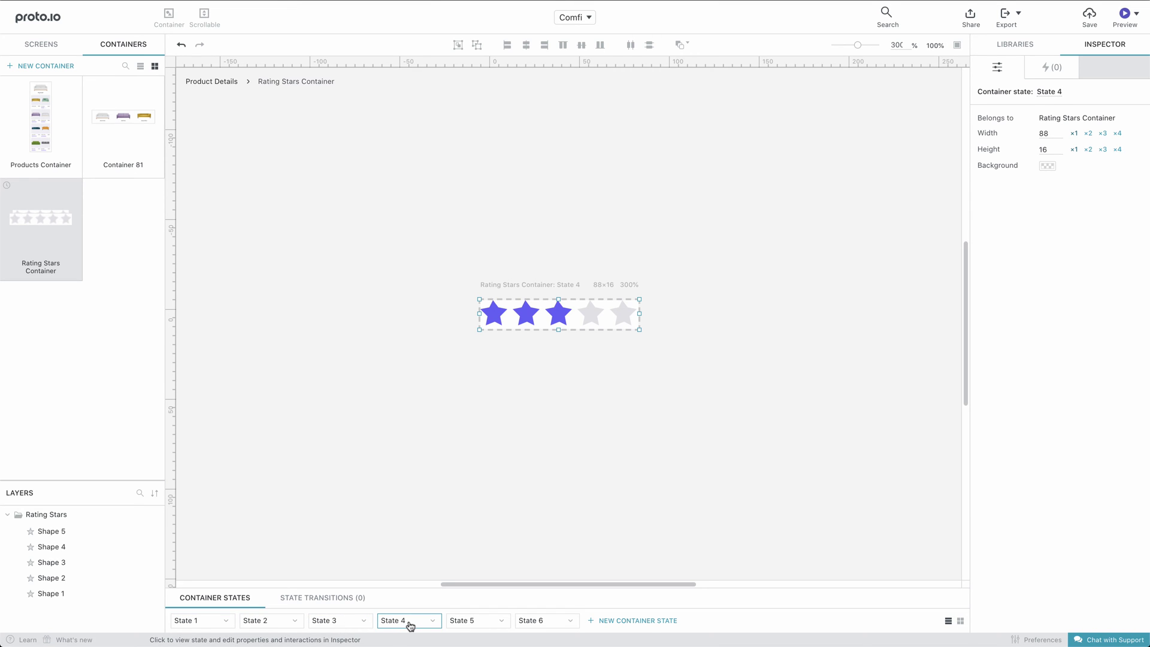
pyautogui.click(467, 625)
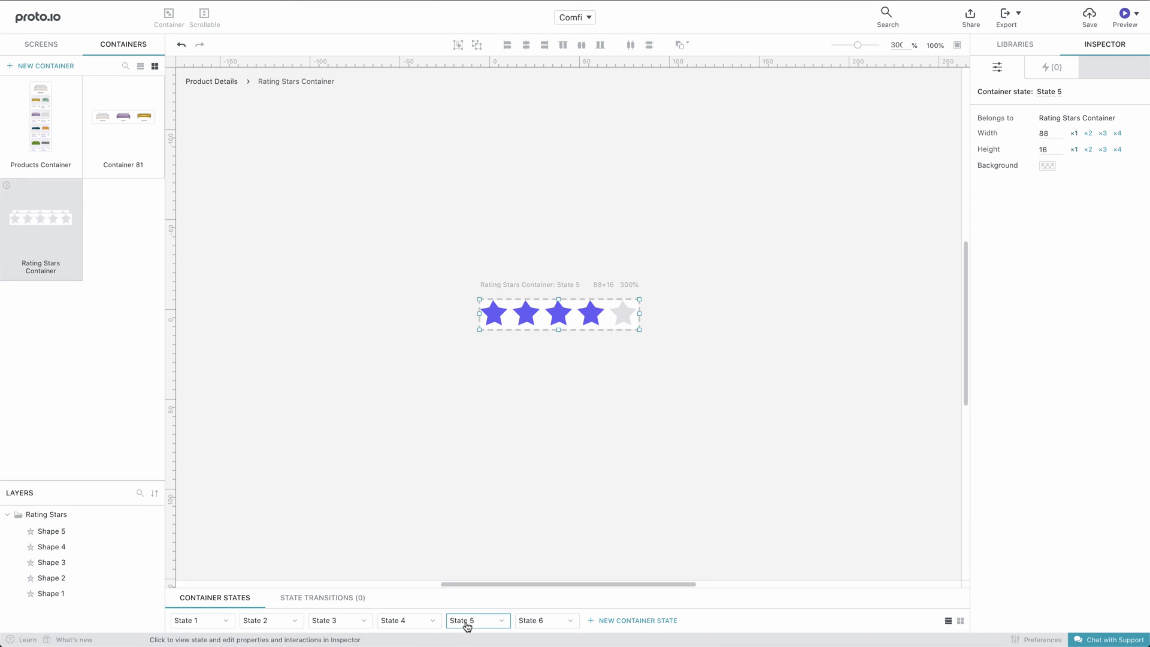
pyautogui.click(534, 626)
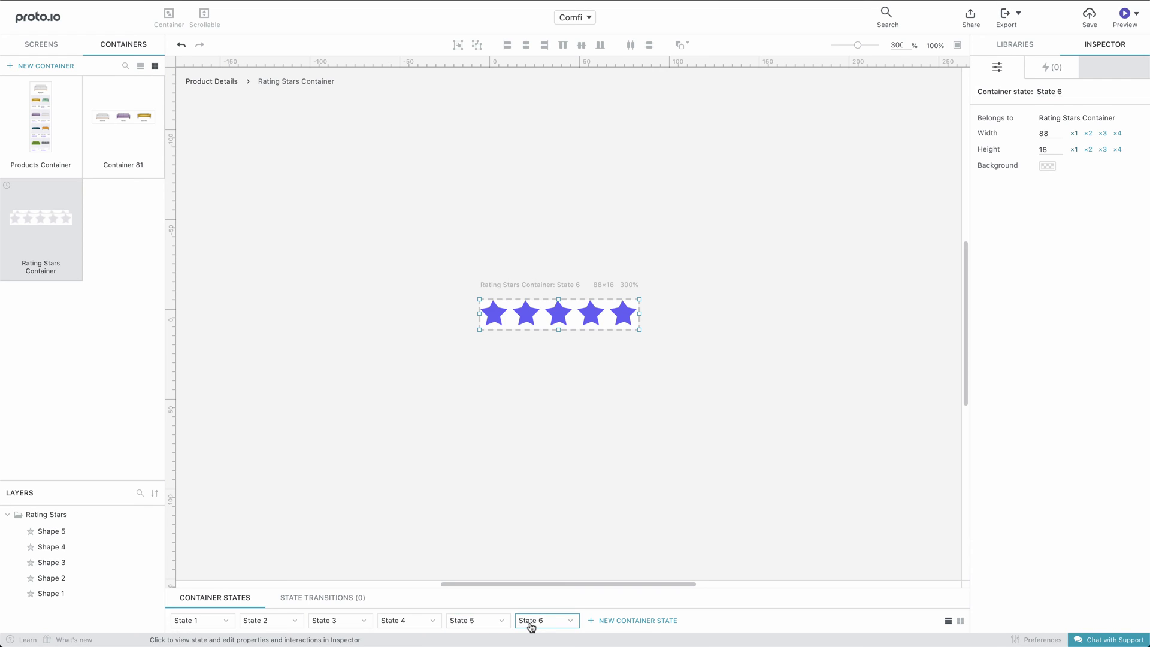
# - Rename the first container state to '0 Stars'
pyautogui.doubleClick(191, 623)
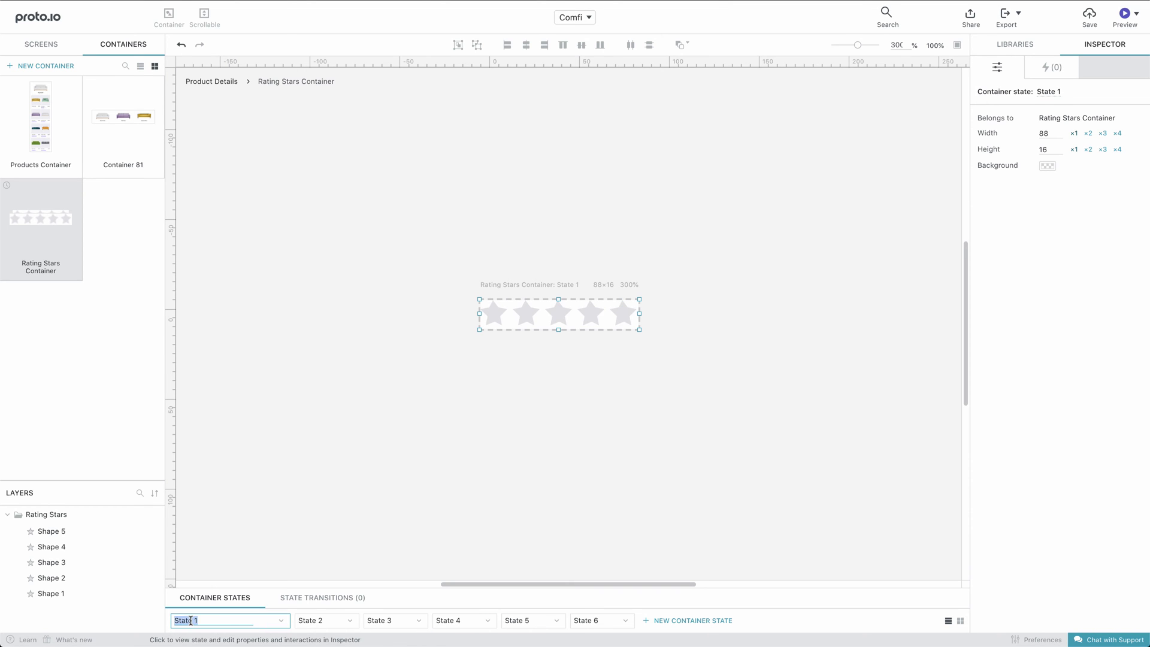
pyautogui.write('0 Stars')
pyautogui.press('Return')
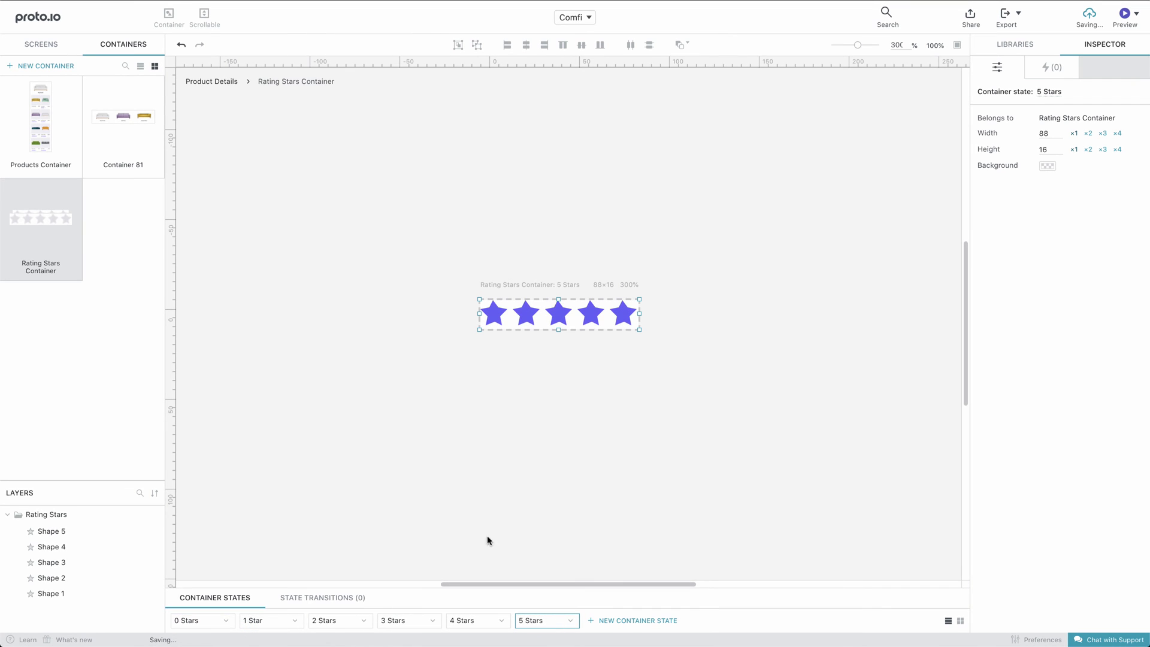
# - On Product Details, switch the star rating's Container State from 5 Stars to 4 Stars
pyautogui.click(226, 84)
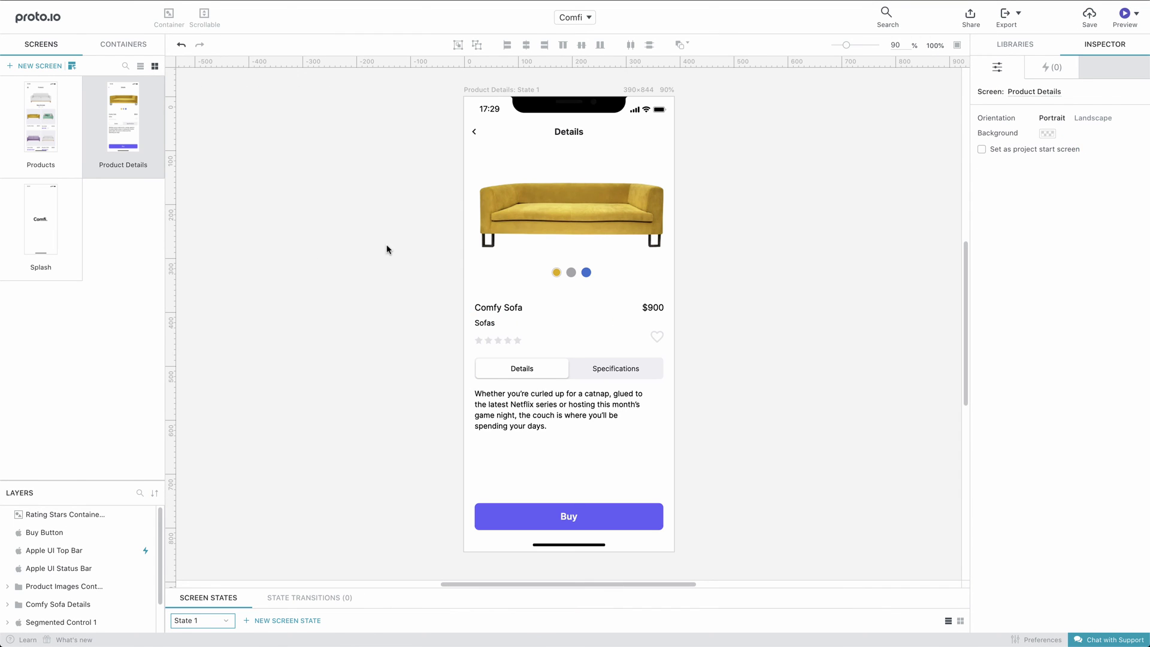
pyautogui.click(495, 339)
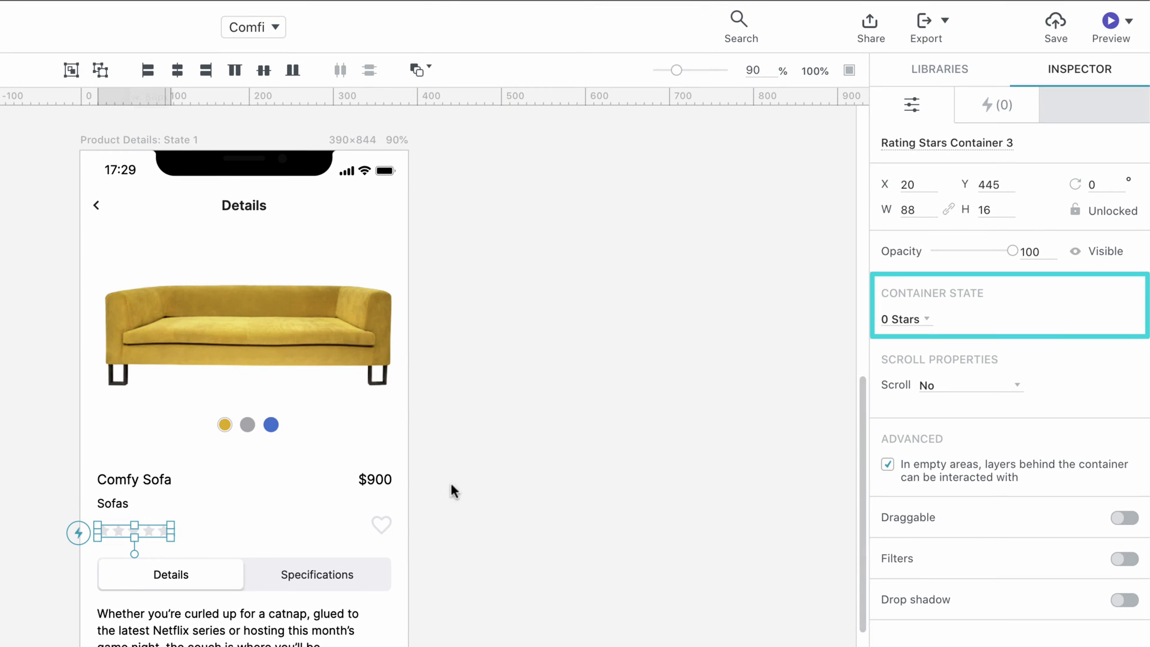
pyautogui.click(927, 327)
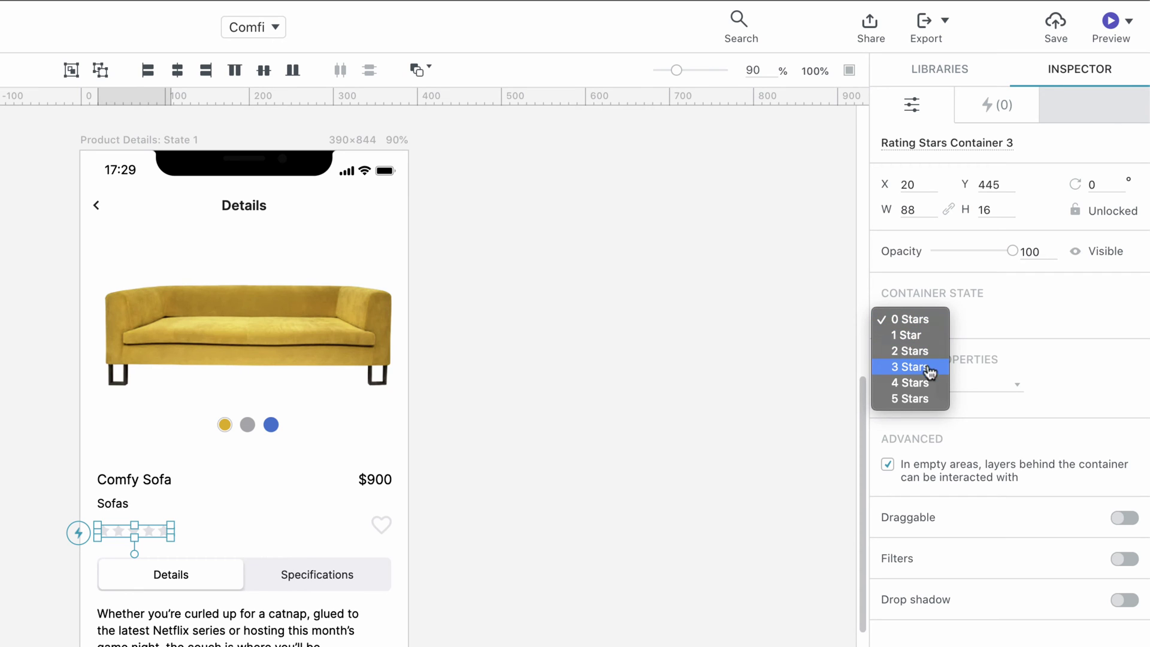
pyautogui.click(930, 400)
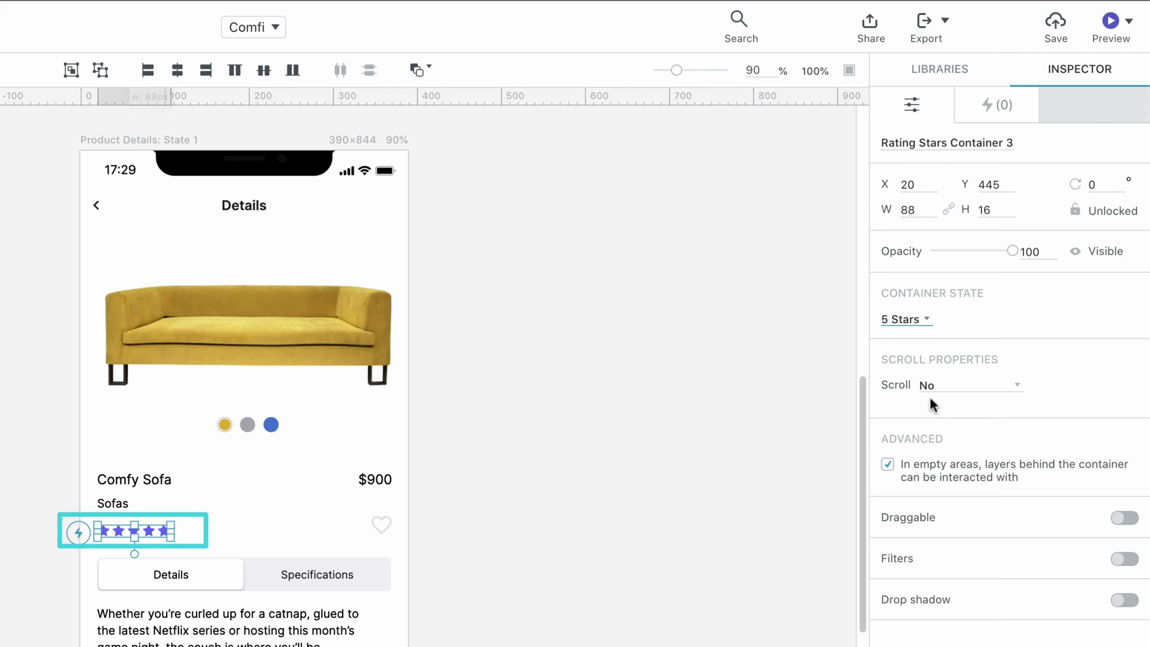
pyautogui.click(927, 326)
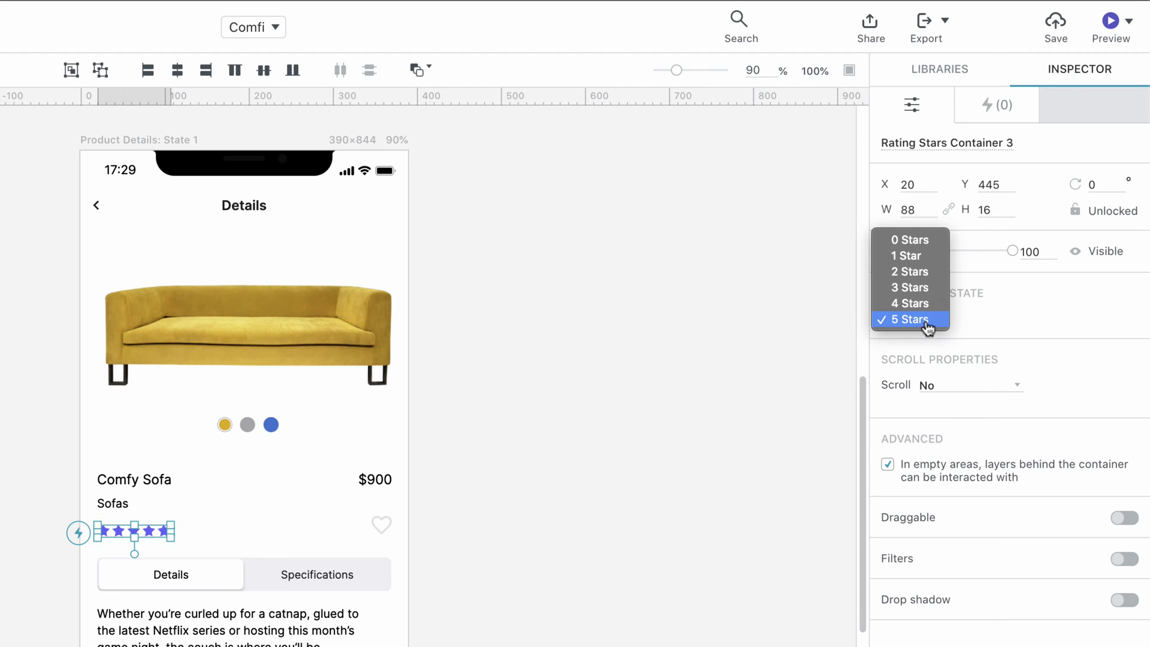
pyautogui.click(927, 303)
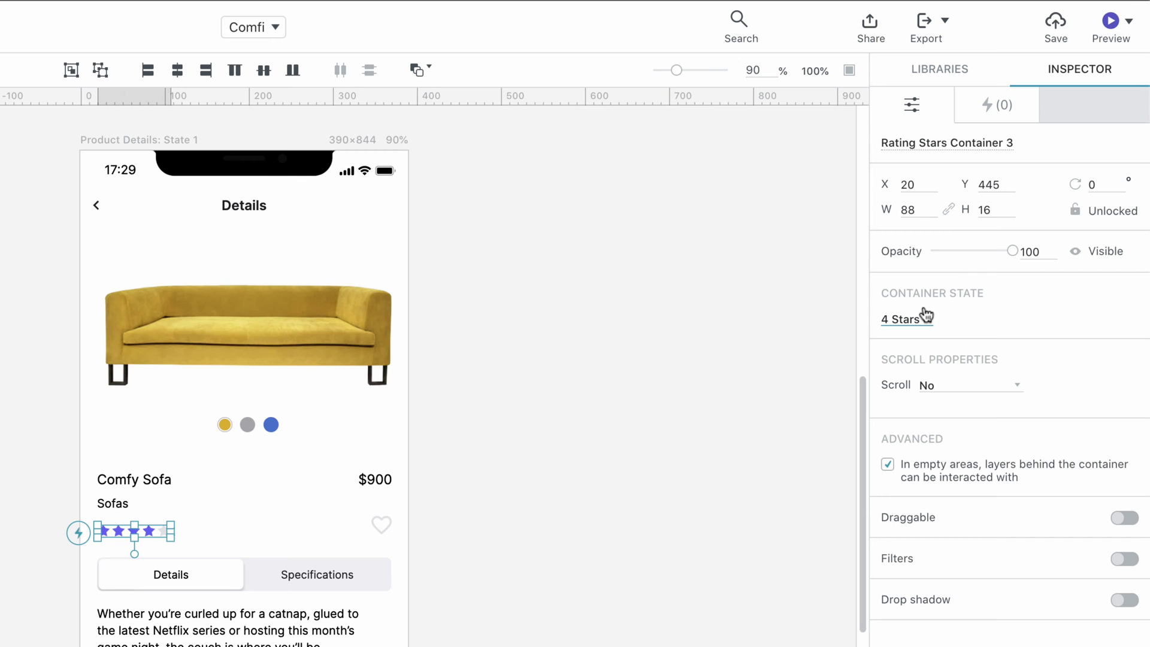
pyautogui.click(648, 383)
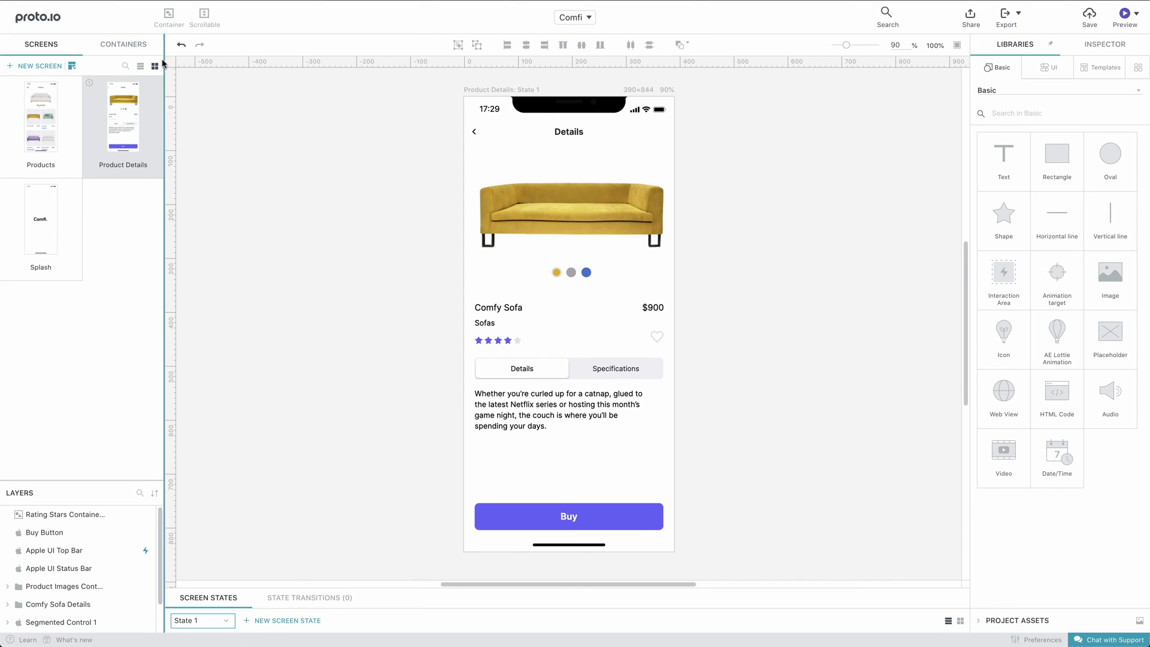
# - In the Products Container, add a Rating Stars Container set to 4 Stars under Comfy Sofa, then reopen Product Details
pyautogui.click(127, 45)
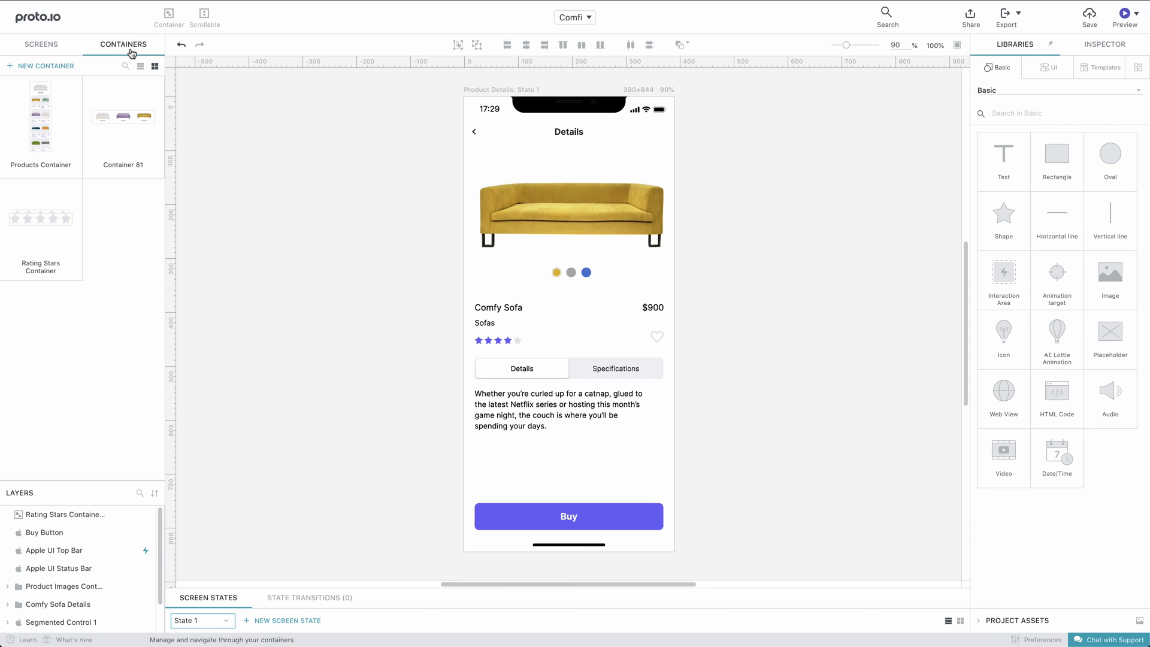
pyautogui.click(66, 97)
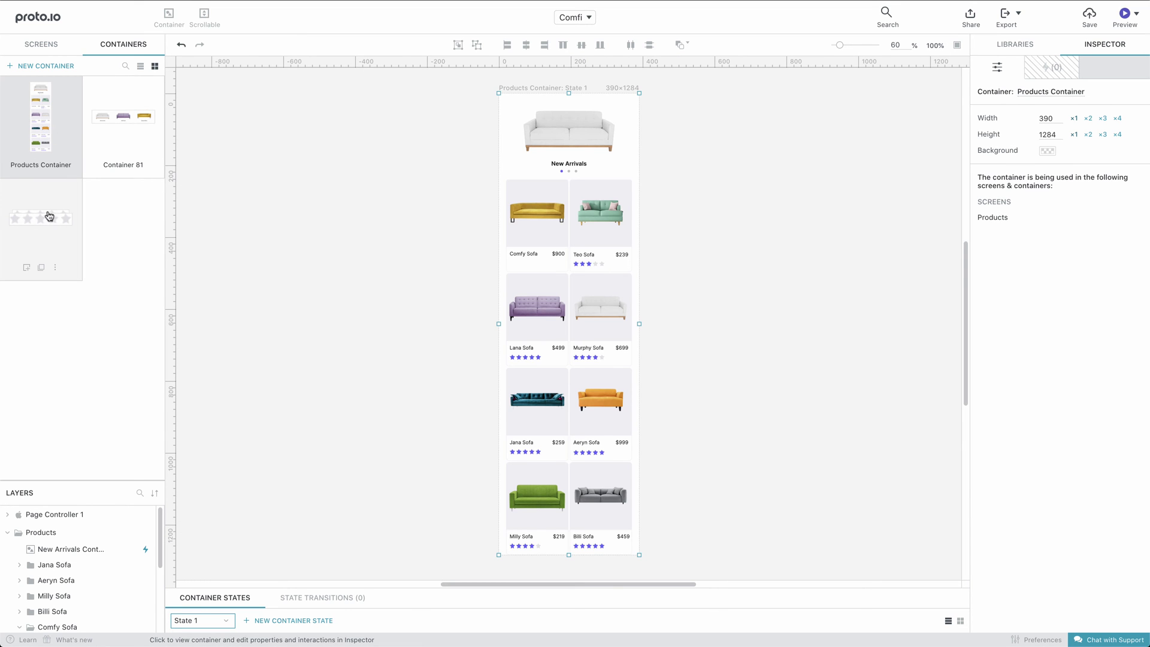
pyautogui.moveTo(47, 228); pyautogui.dragTo(528, 263)
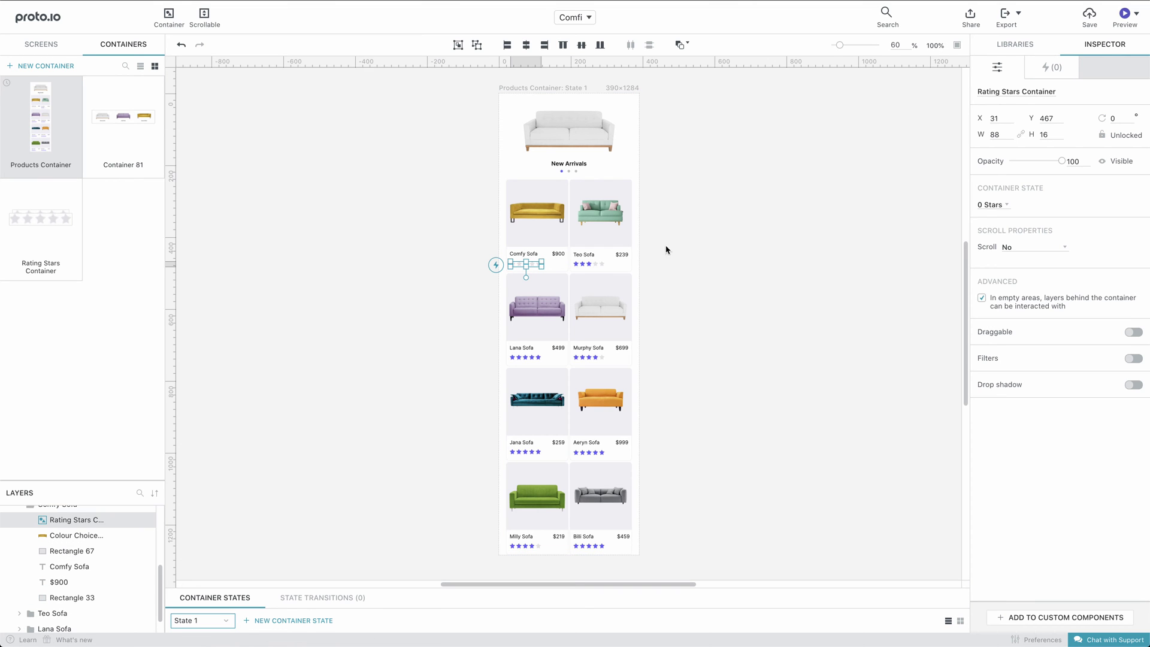
pyautogui.click(1010, 206)
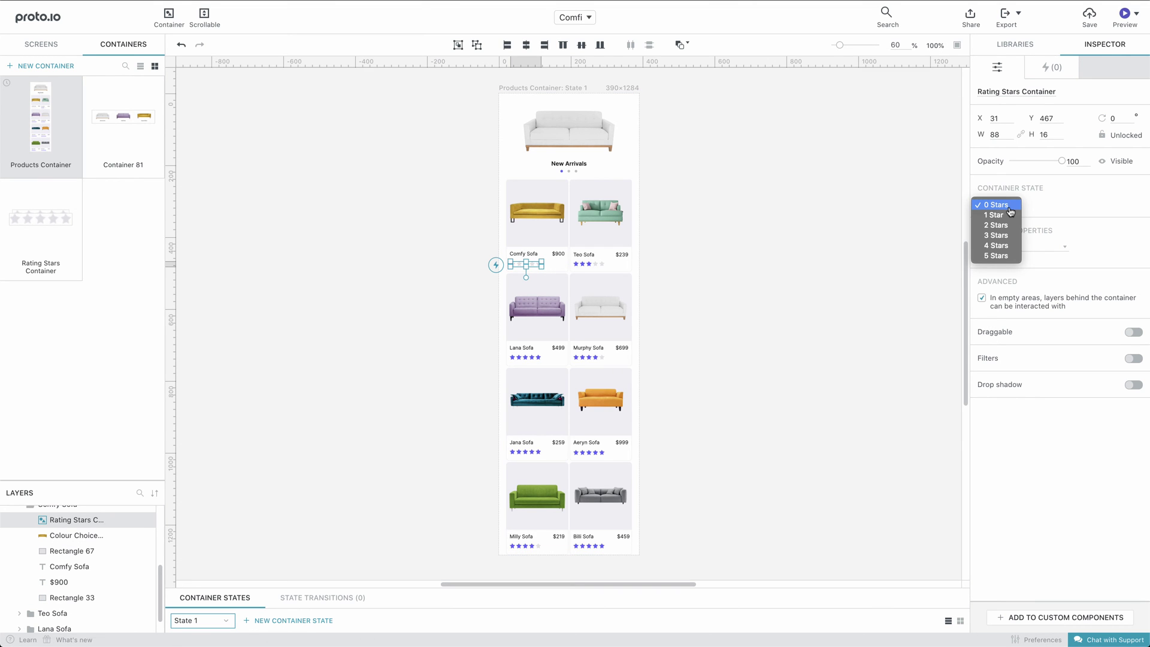
pyautogui.click(1009, 250)
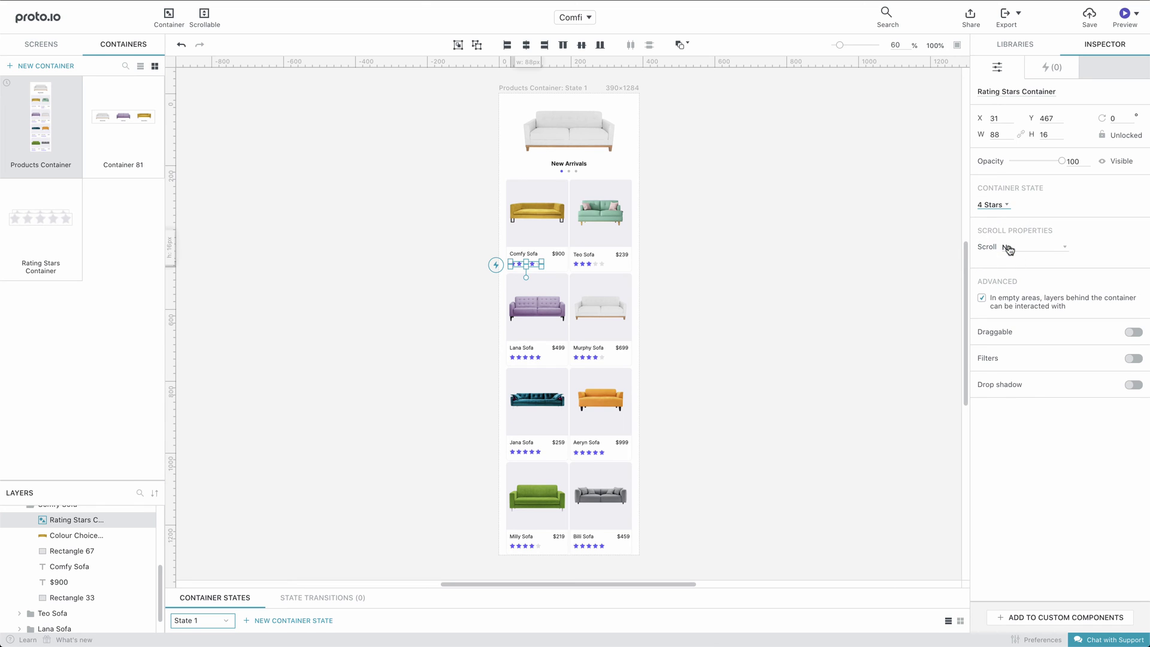
pyautogui.click(793, 229)
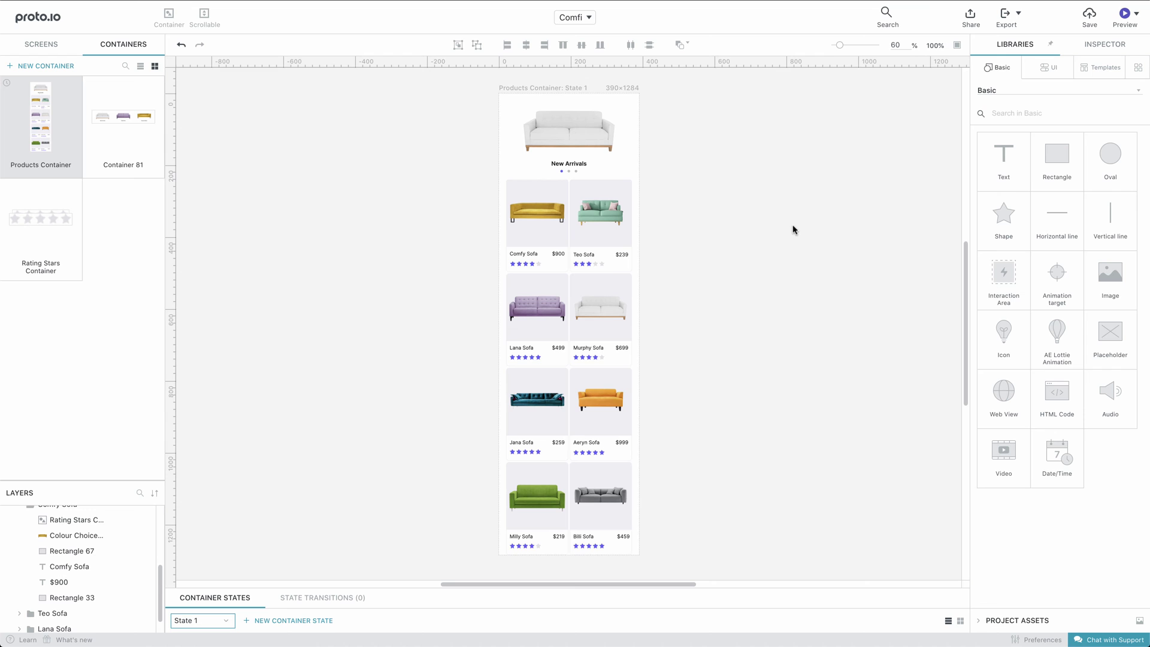
pyautogui.click(54, 55)
pyautogui.click(111, 109)
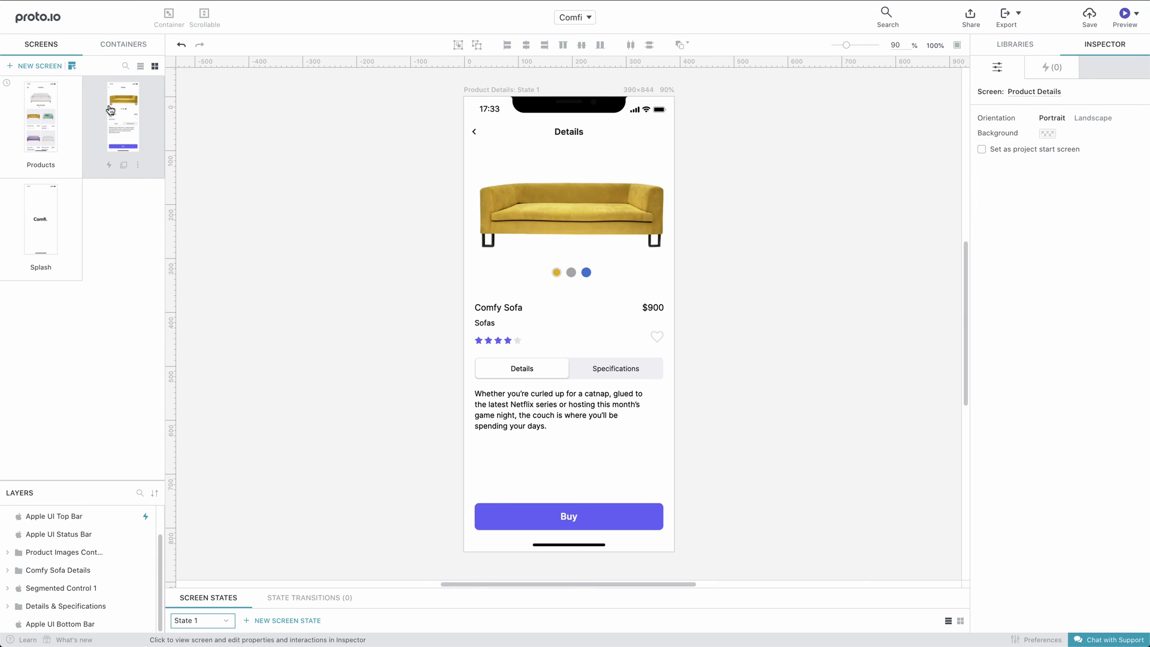
# - Convert the Buy button into the Buy Button Container via its right-click menu
pyautogui.rightClick(617, 516)
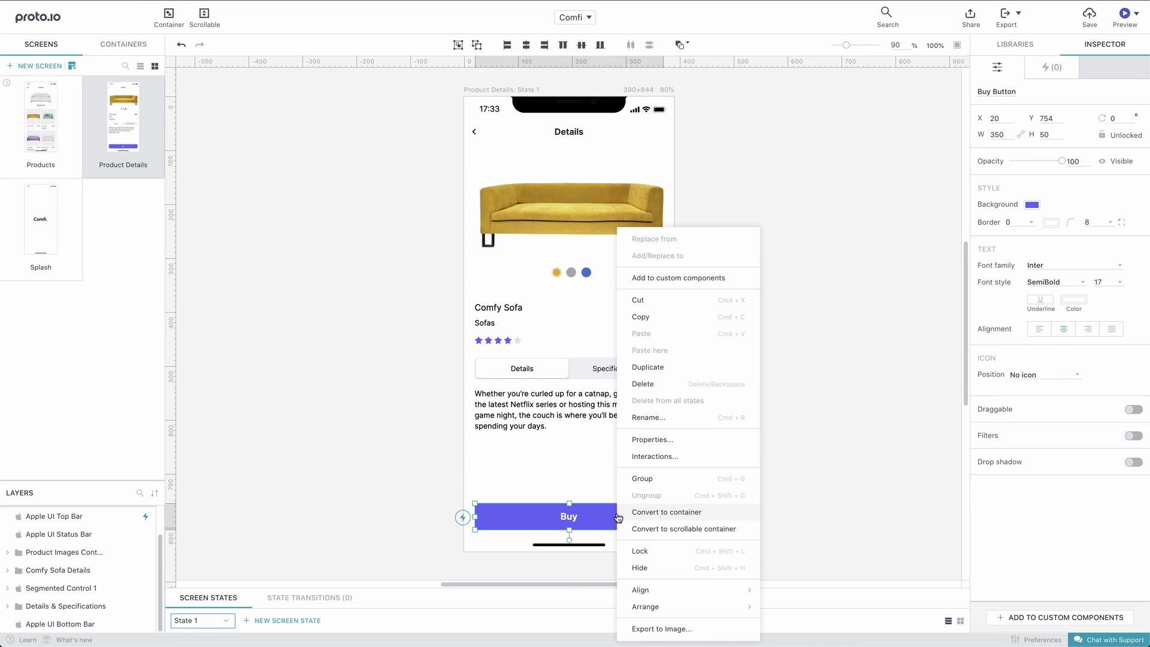
pyautogui.click(623, 513)
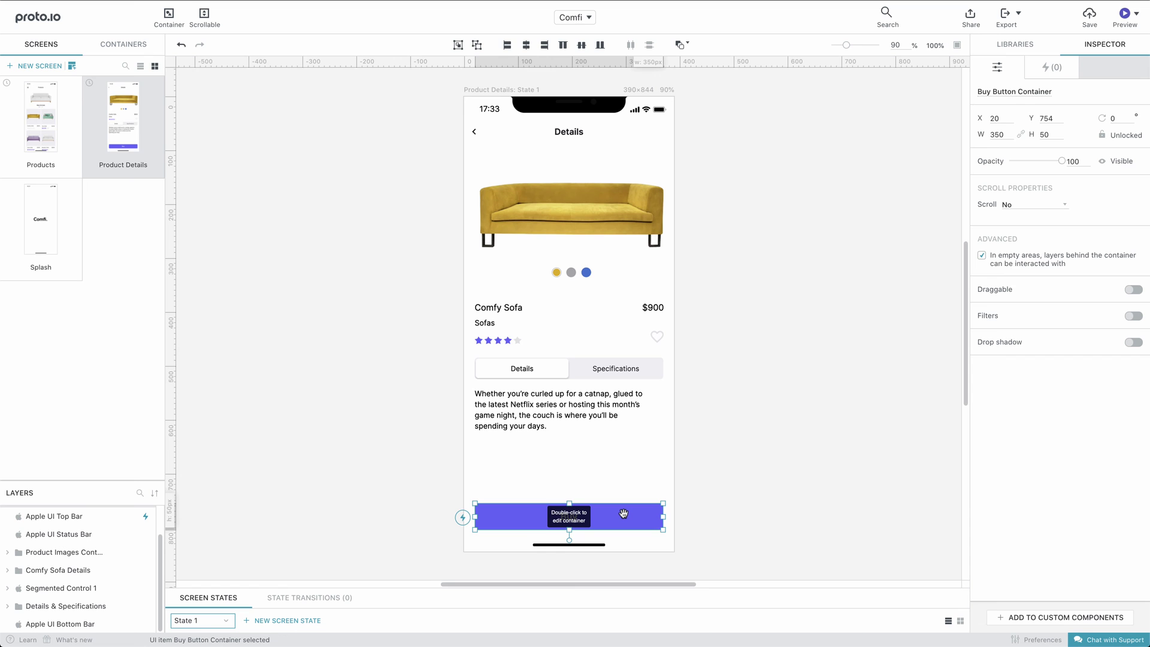
# - Resize the Buy Button Container to 390×90 and move the Buy button just below its area
pyautogui.doubleClick(623, 513)
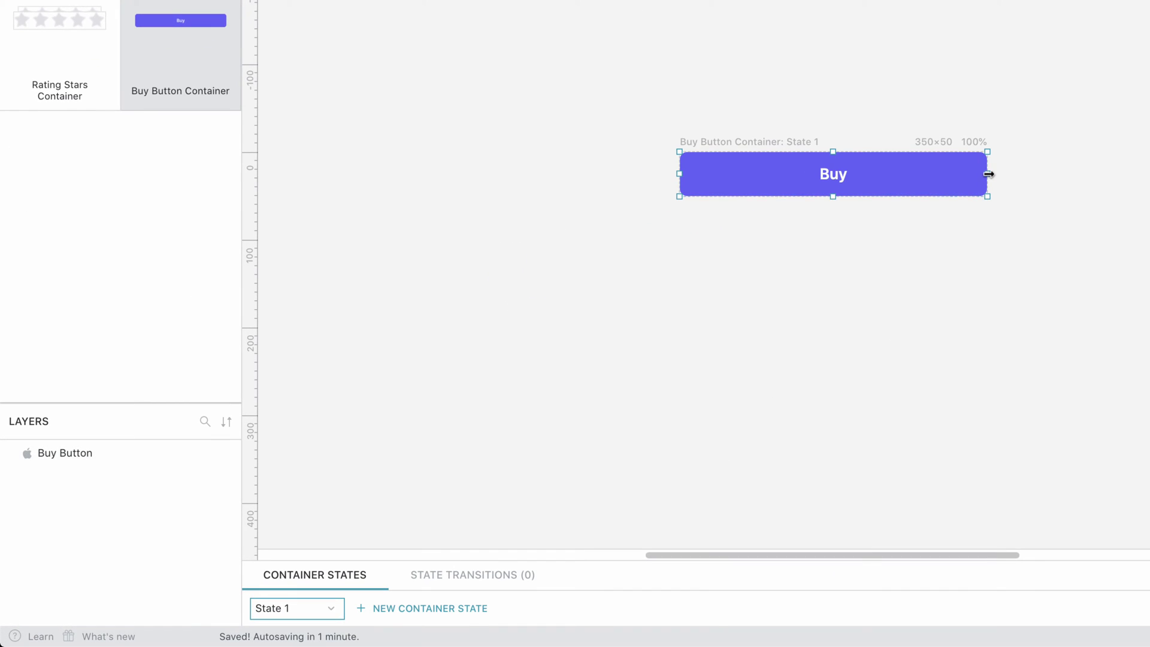
pyautogui.moveTo(988, 174); pyautogui.dragTo(1023, 174)
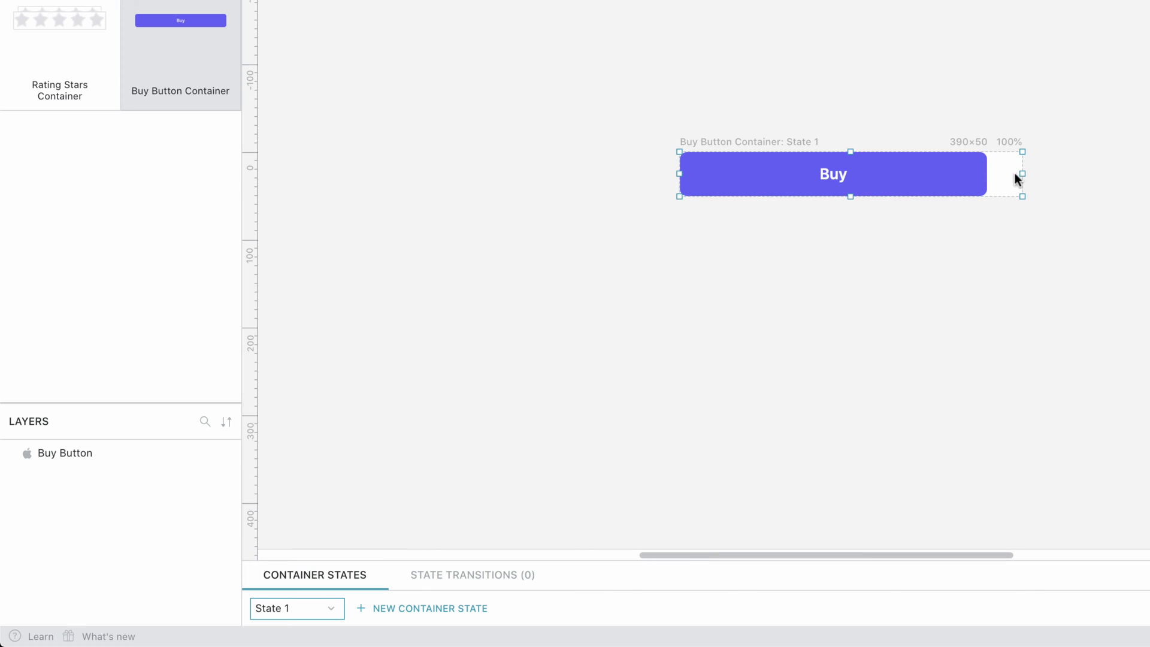
pyautogui.moveTo(850, 197); pyautogui.dragTo(849, 233)
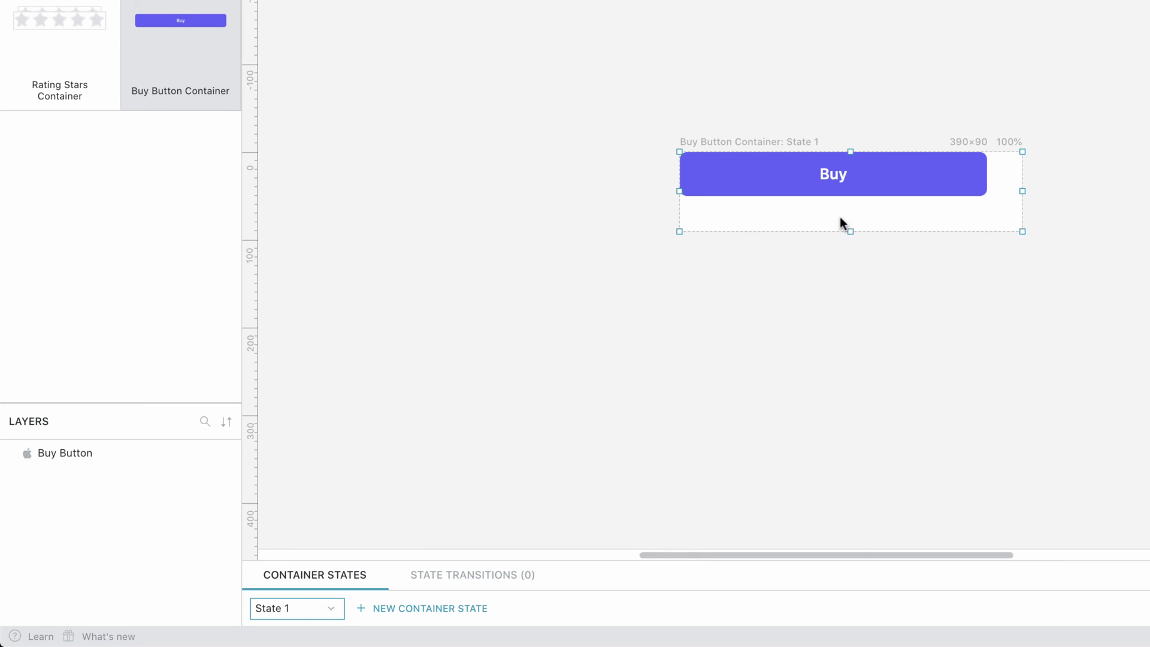
pyautogui.moveTo(818, 180); pyautogui.dragTo(836, 259)
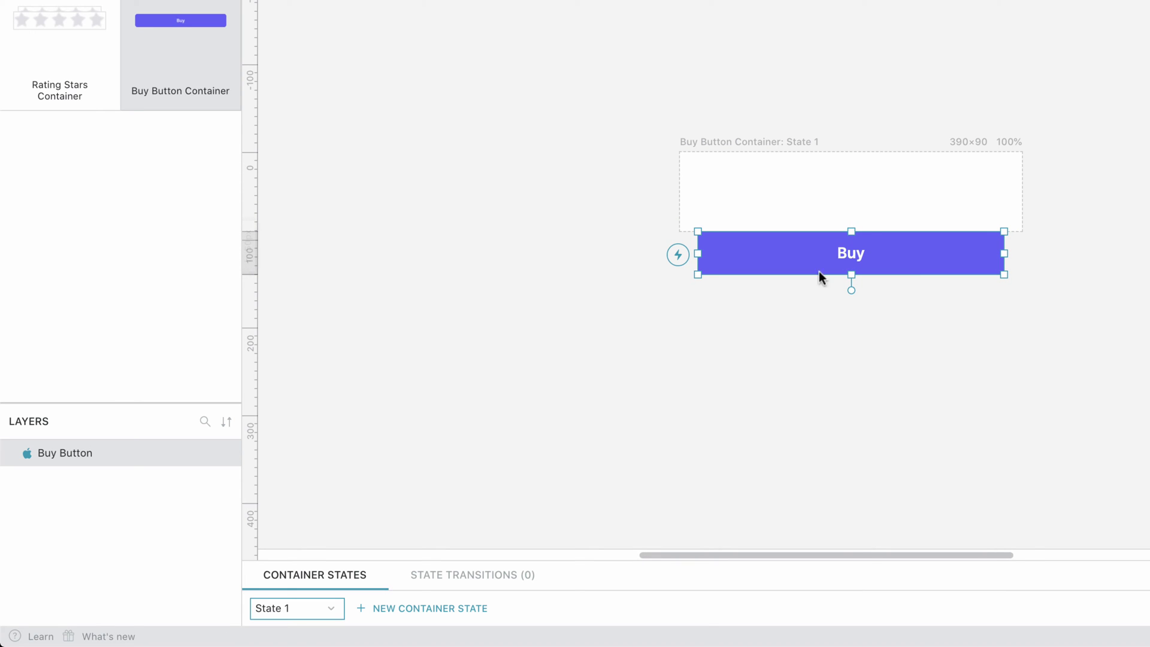
# - Add State 2 with the Buy button moved up inside the container, comparing it against State 1
pyautogui.click(436, 607)
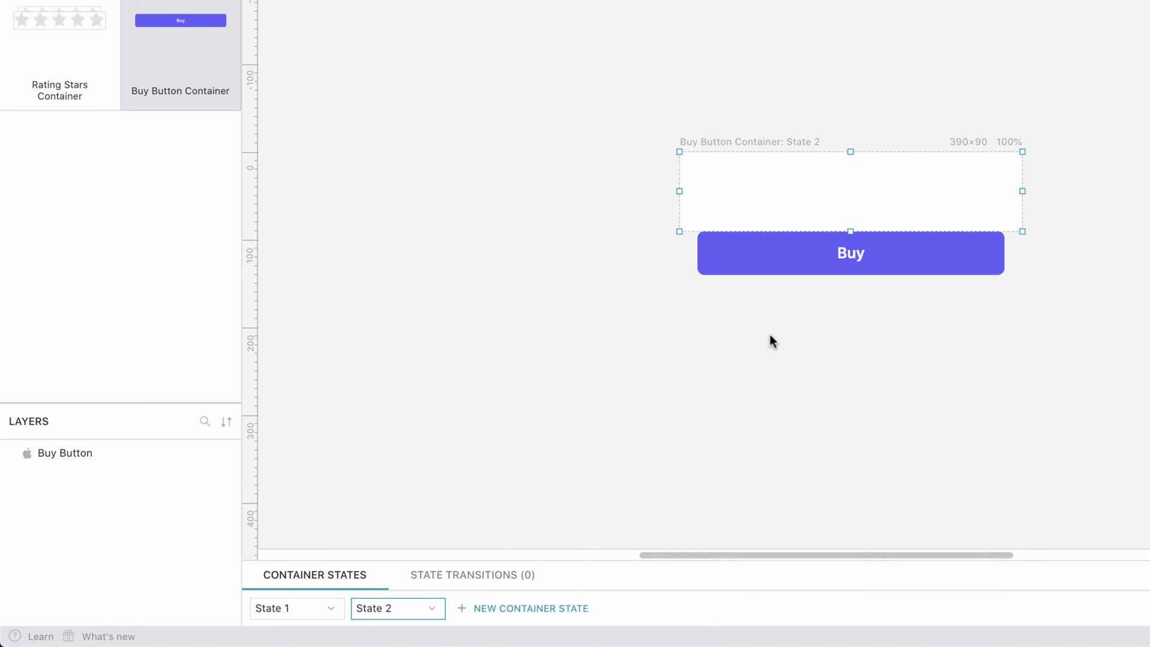
pyautogui.click(843, 258)
pyautogui.moveTo(843, 257); pyautogui.dragTo(844, 205)
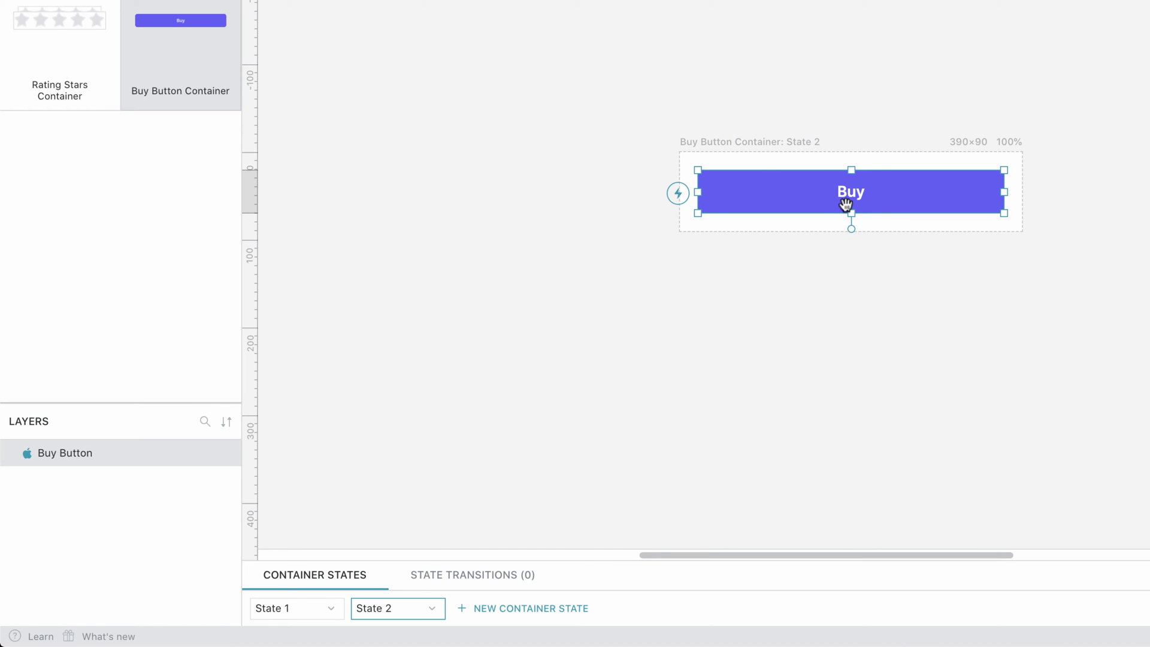
pyautogui.click(291, 607)
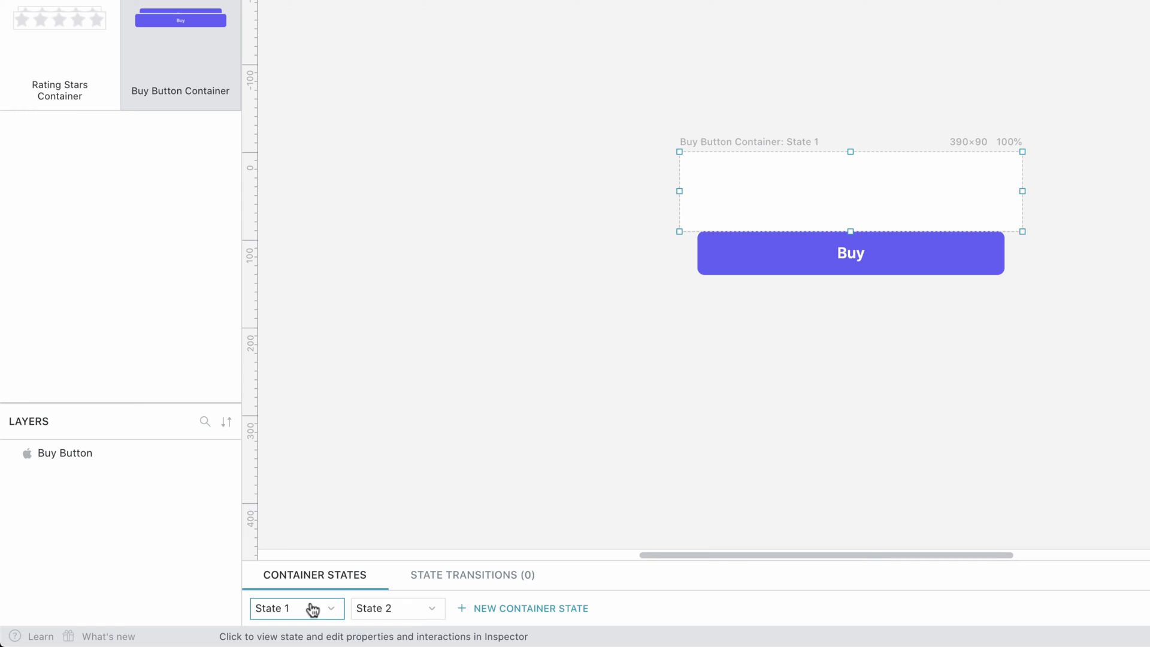
pyautogui.click(375, 610)
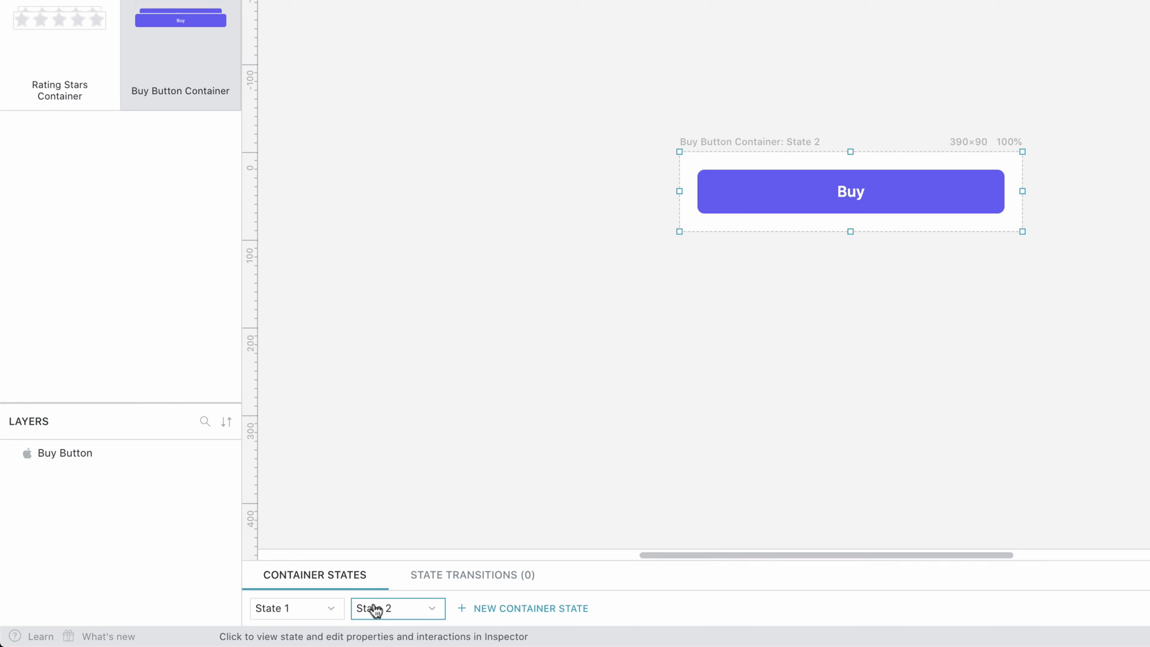
pyautogui.click(448, 582)
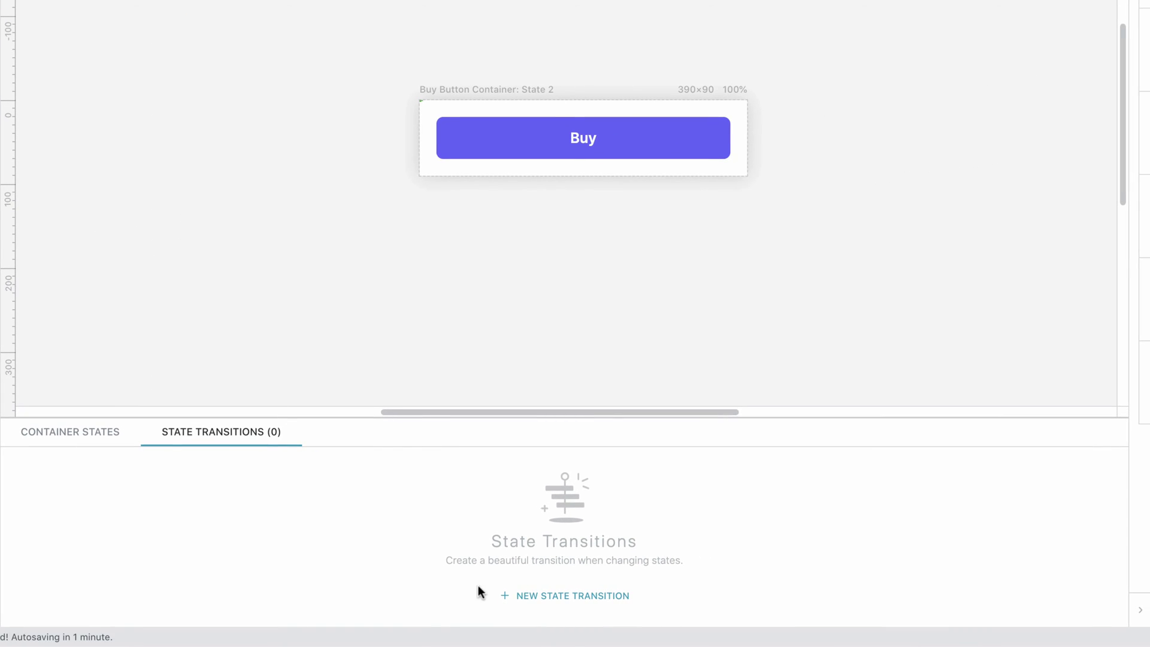
# - Create a State 1 → State 2 transition for the Buy Button Container
pyautogui.click(569, 595)
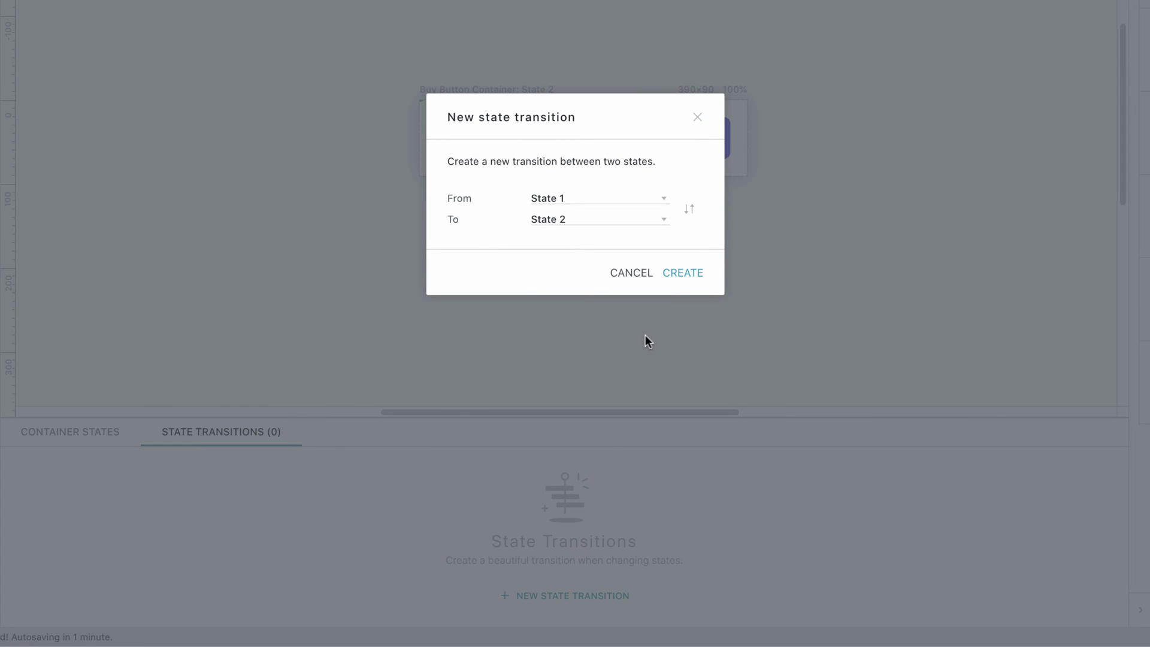
pyautogui.click(670, 279)
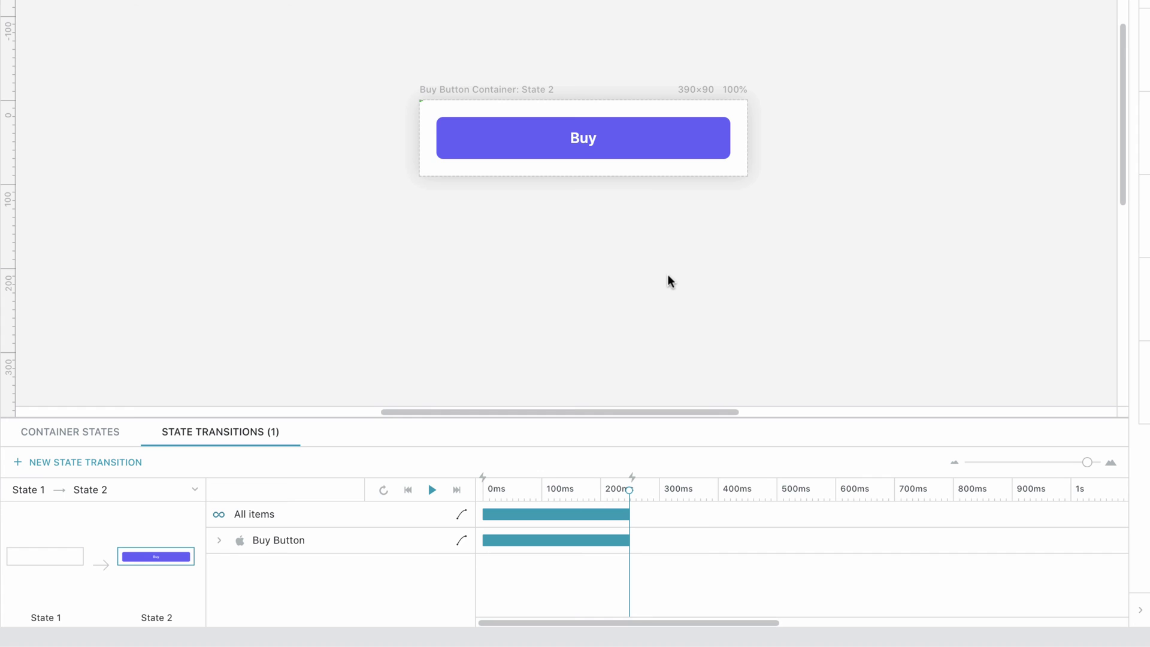
# - Switch the State 1 → State 2 transition to ease-out Back easing and replay it to see the overshoot
pyautogui.click(428, 492)
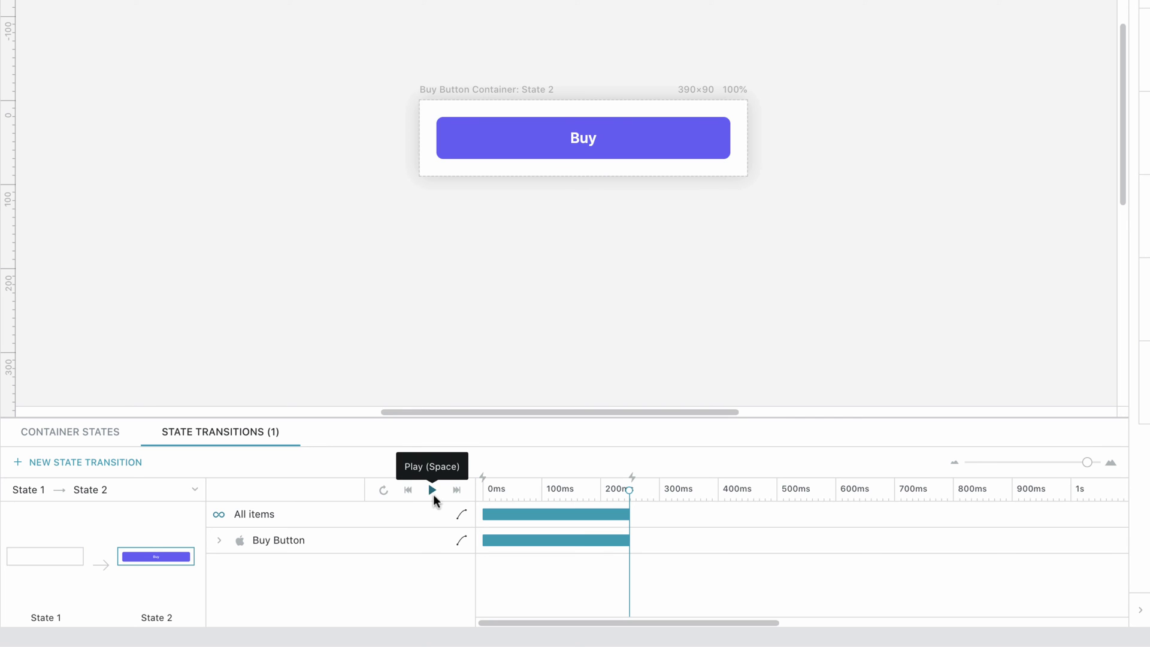
pyautogui.click(461, 515)
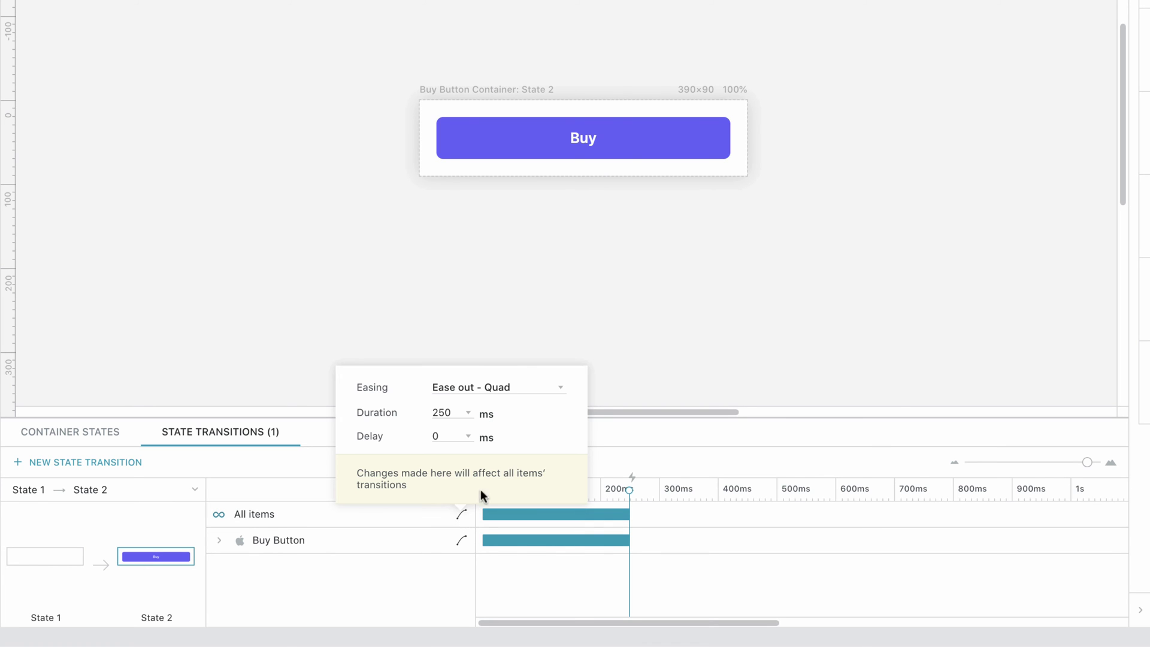
pyautogui.click(541, 389)
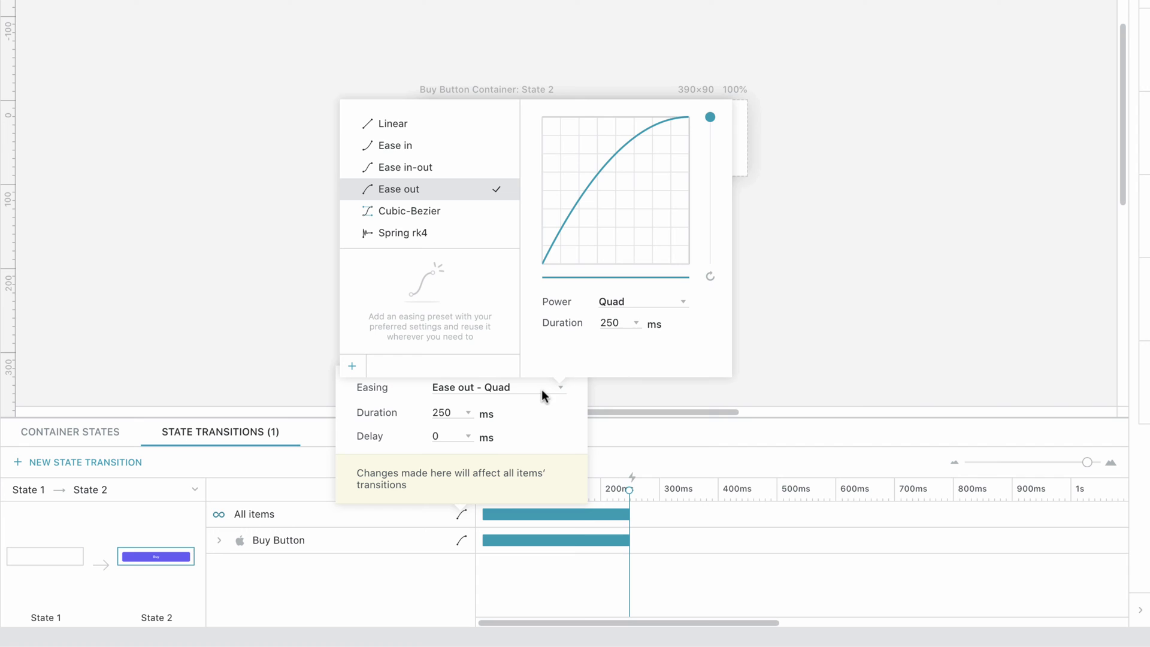
pyautogui.click(660, 306)
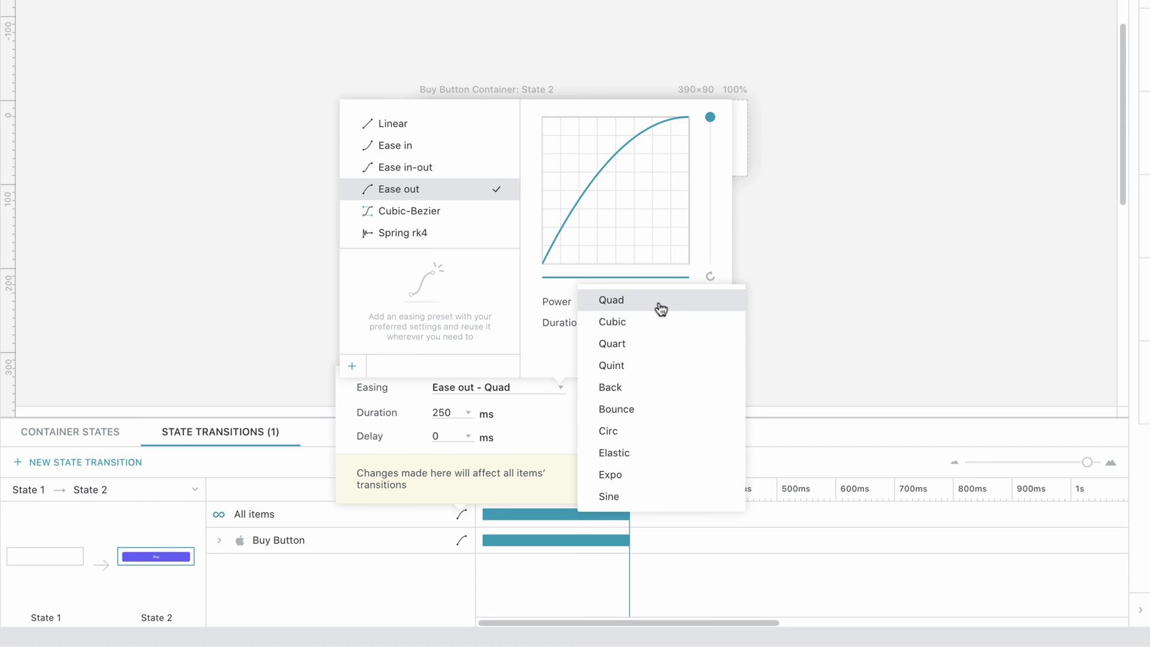
pyautogui.click(658, 388)
pyautogui.click(656, 384)
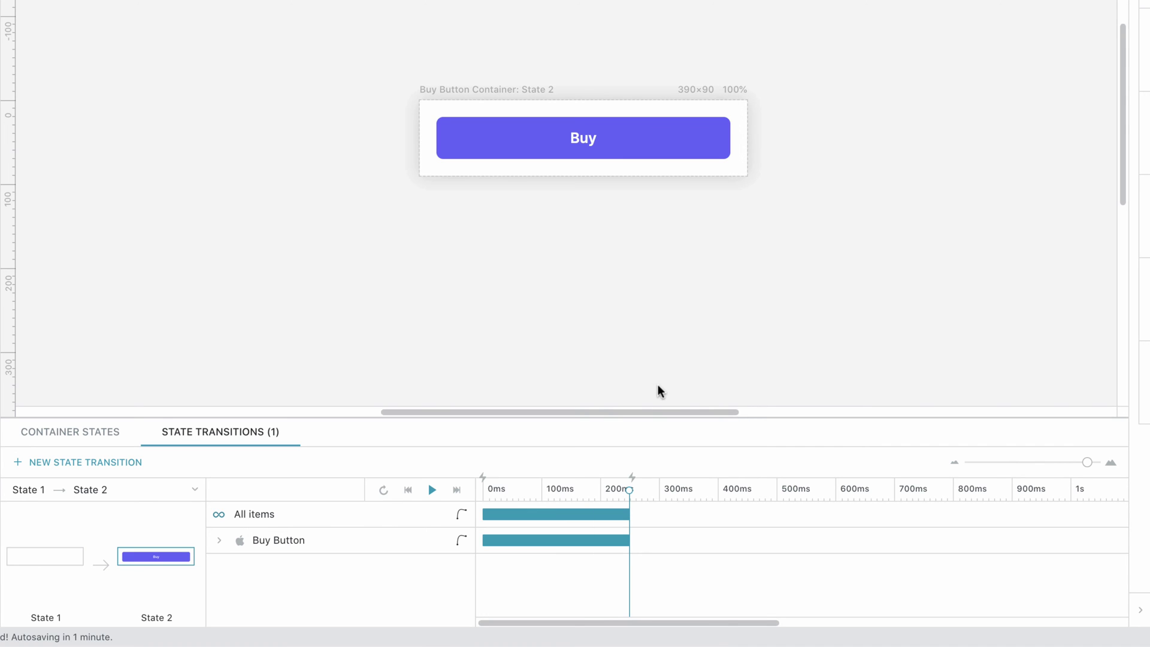
pyautogui.click(433, 491)
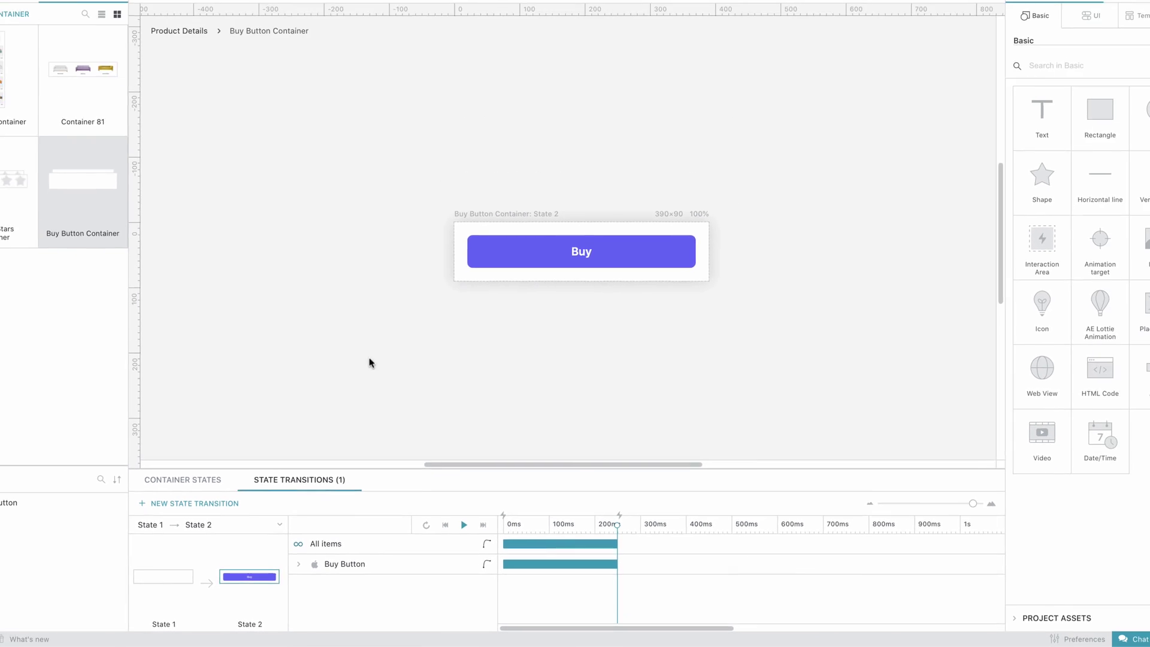
# - On Product Details, stretch the Buy Button Container to 390 × 90 at x 0, y 754
pyautogui.click(219, 82)
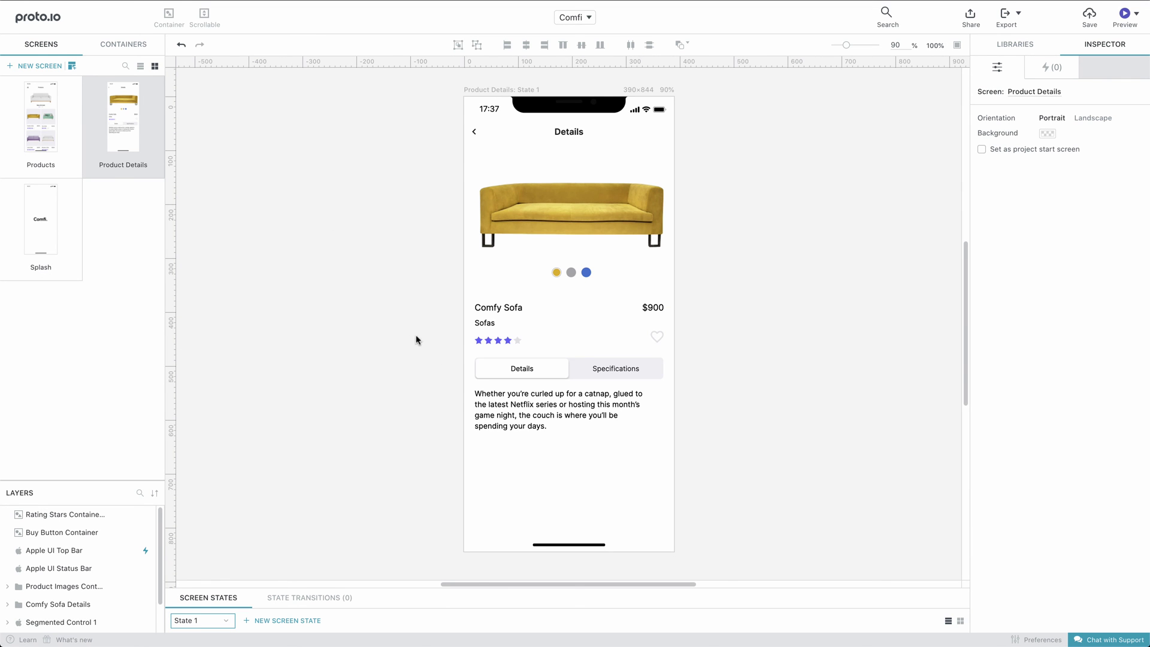
pyautogui.click(557, 520)
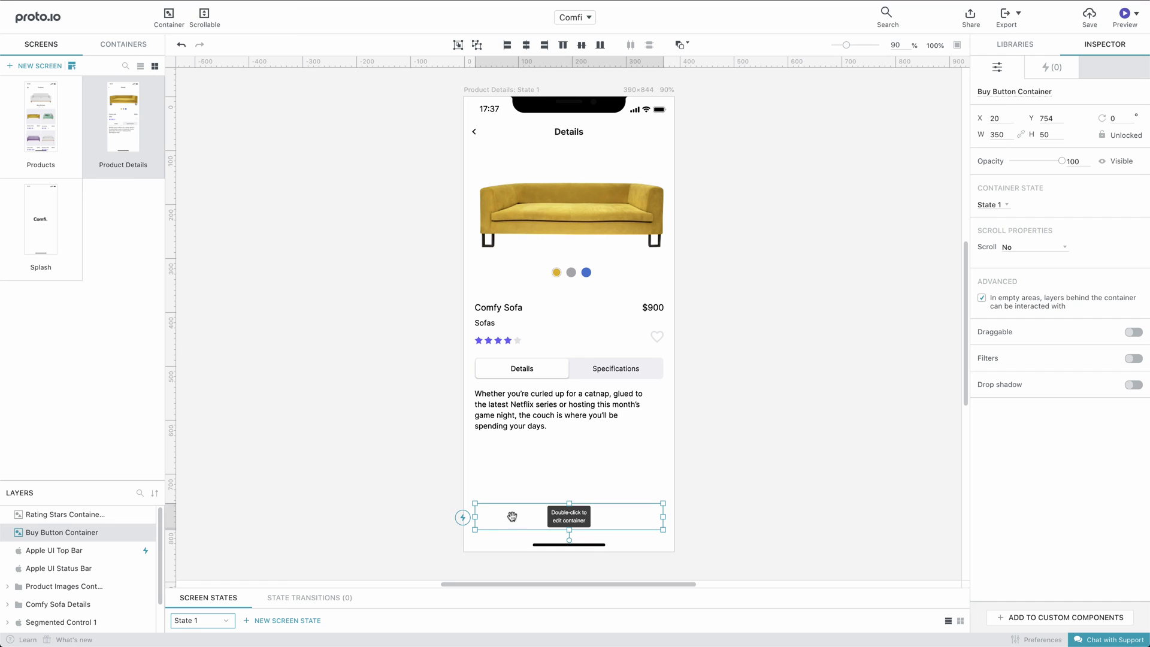
pyautogui.moveTo(475, 516); pyautogui.dragTo(466, 516)
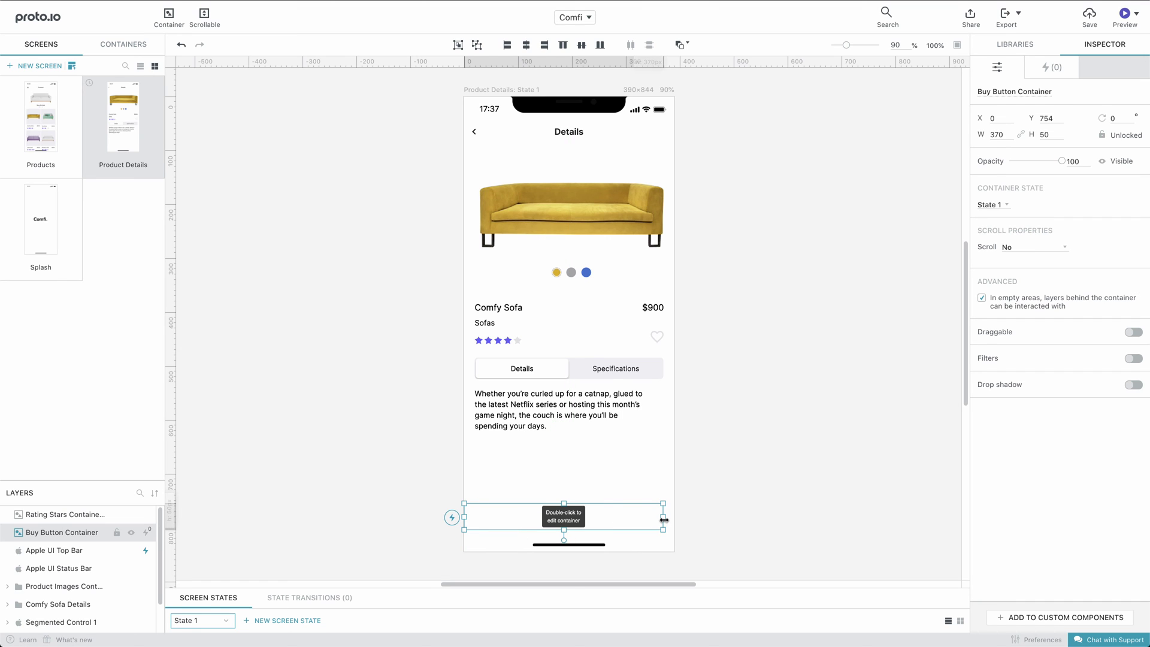
pyautogui.moveTo(663, 516); pyautogui.dragTo(673, 517)
pyautogui.moveTo(569, 530); pyautogui.dragTo(570, 550)
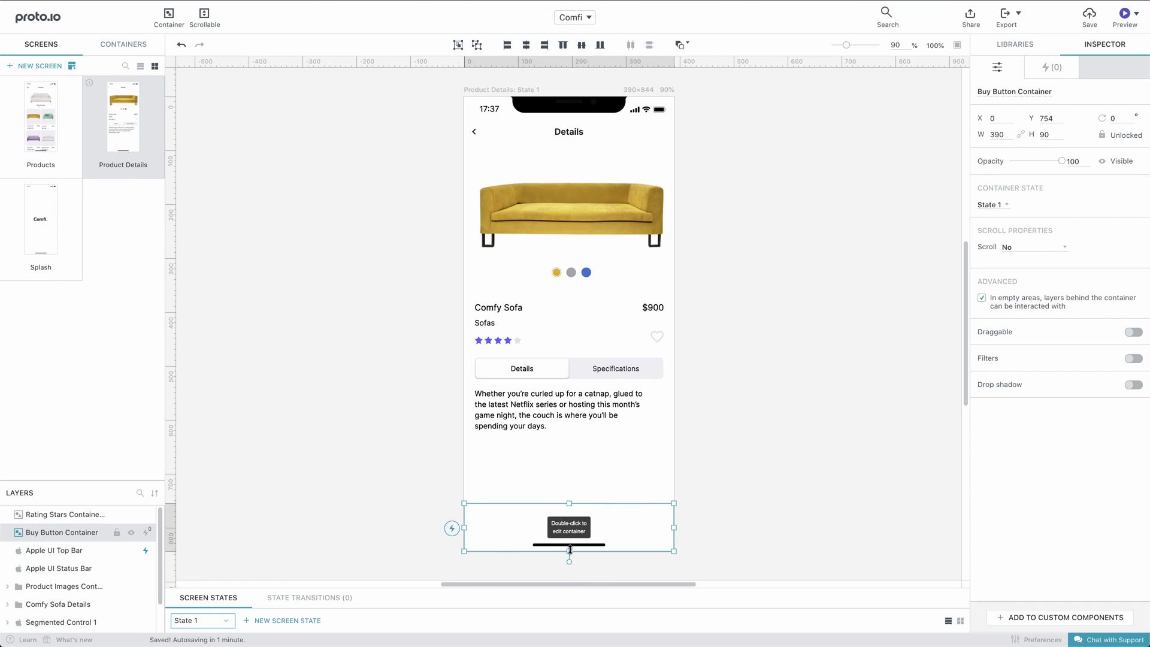
# - Reselect the Buy Button Container and bring up its context menu
pyautogui.click(367, 434)
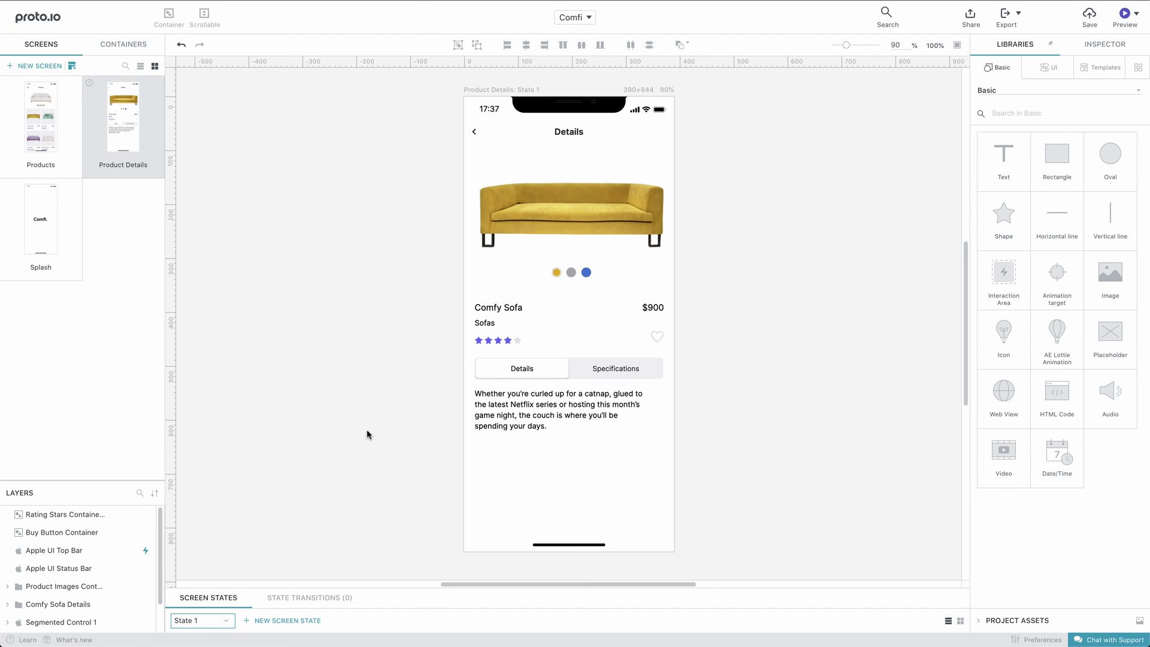
pyautogui.click(497, 522)
pyautogui.rightClick(497, 522)
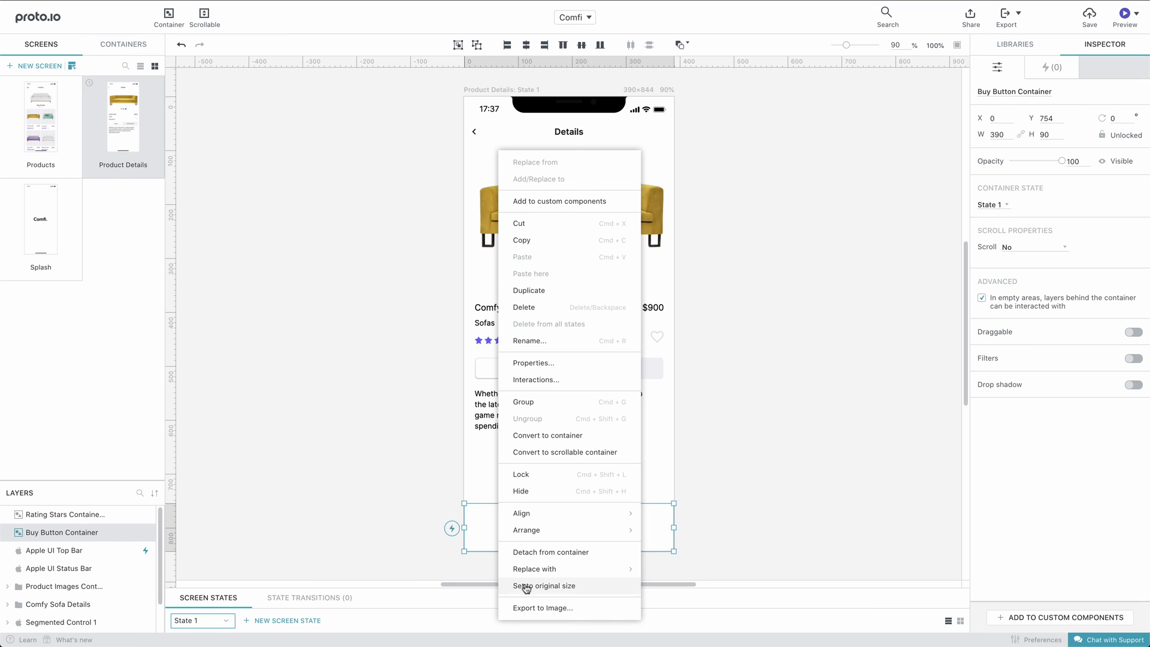
# - Add a Screen show interaction to Product Details that changes the Buy Button Container to State 2
pyautogui.click(403, 567)
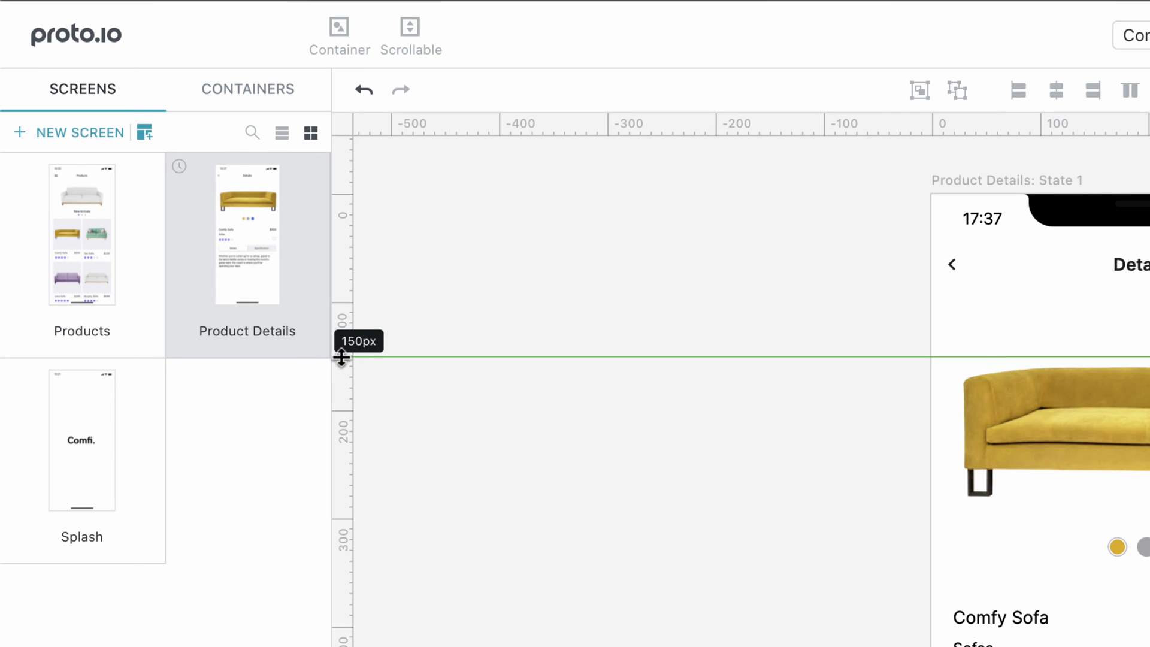
pyautogui.moveTo(303, 328)
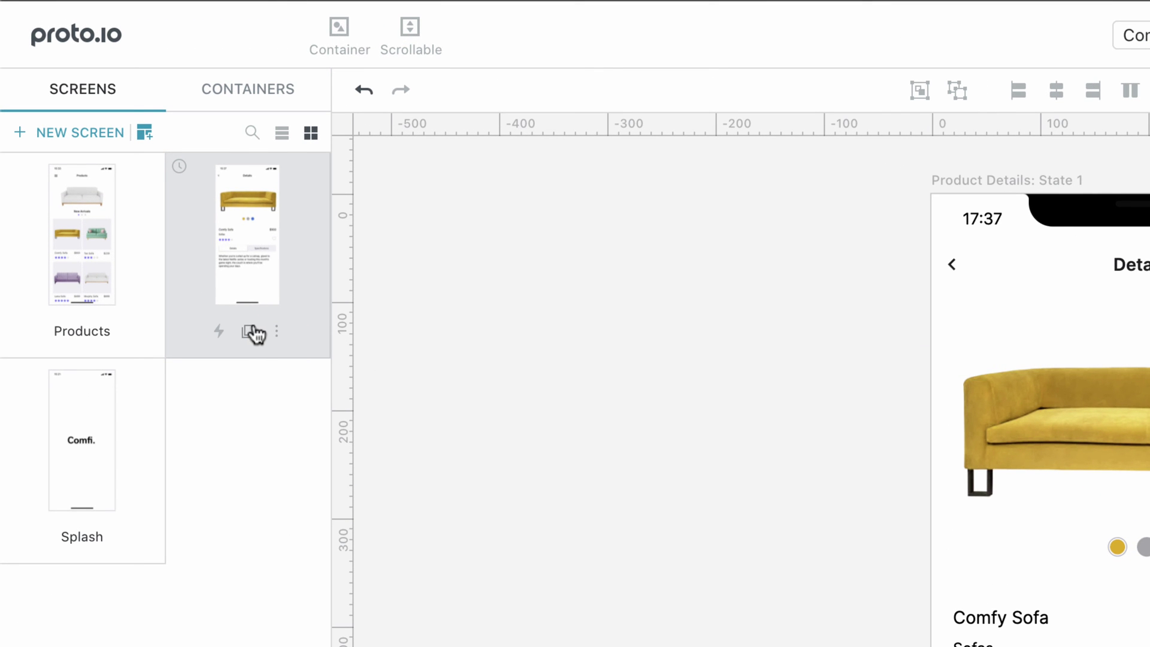
pyautogui.click(219, 331)
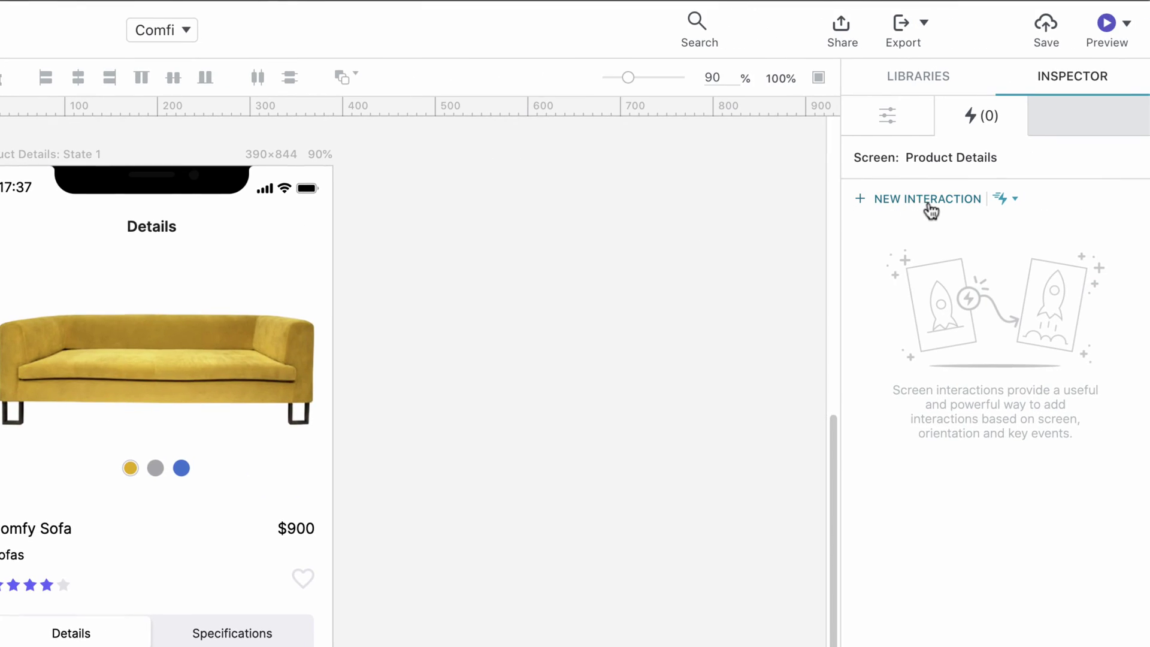
pyautogui.click(929, 203)
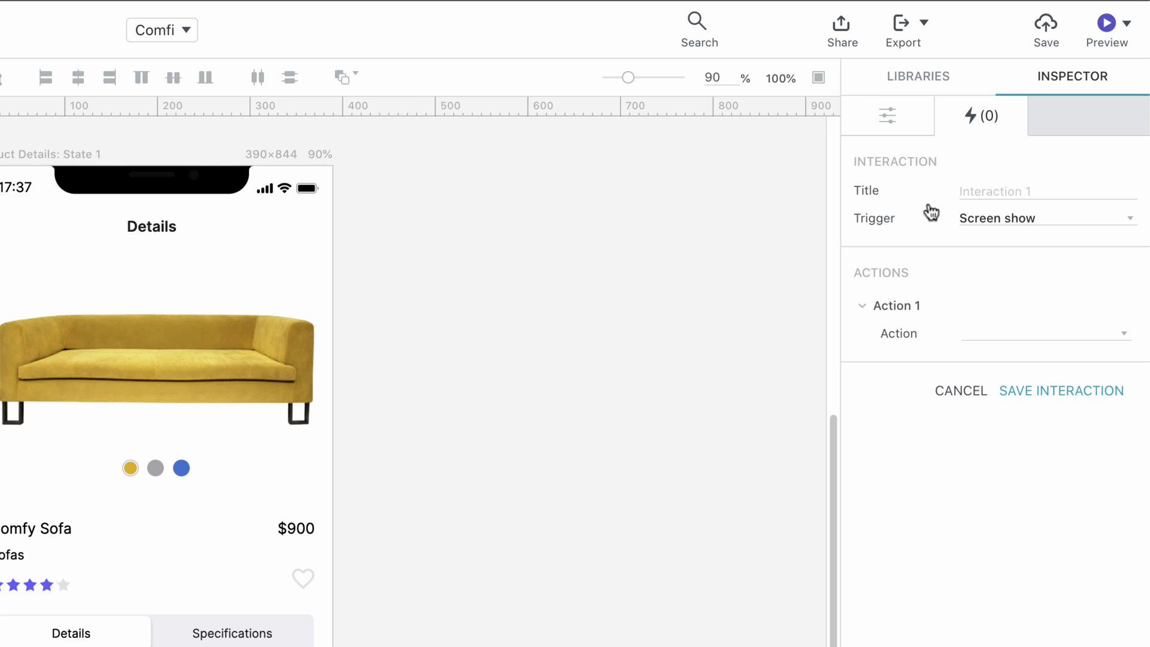
pyautogui.click(963, 340)
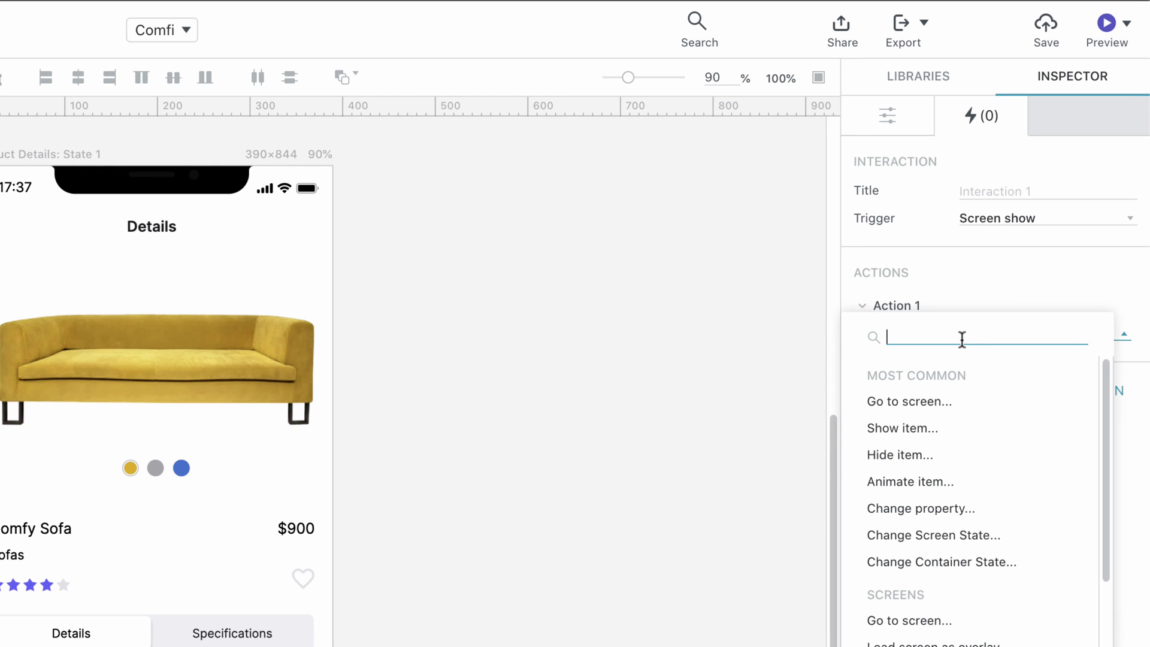
pyautogui.click(973, 561)
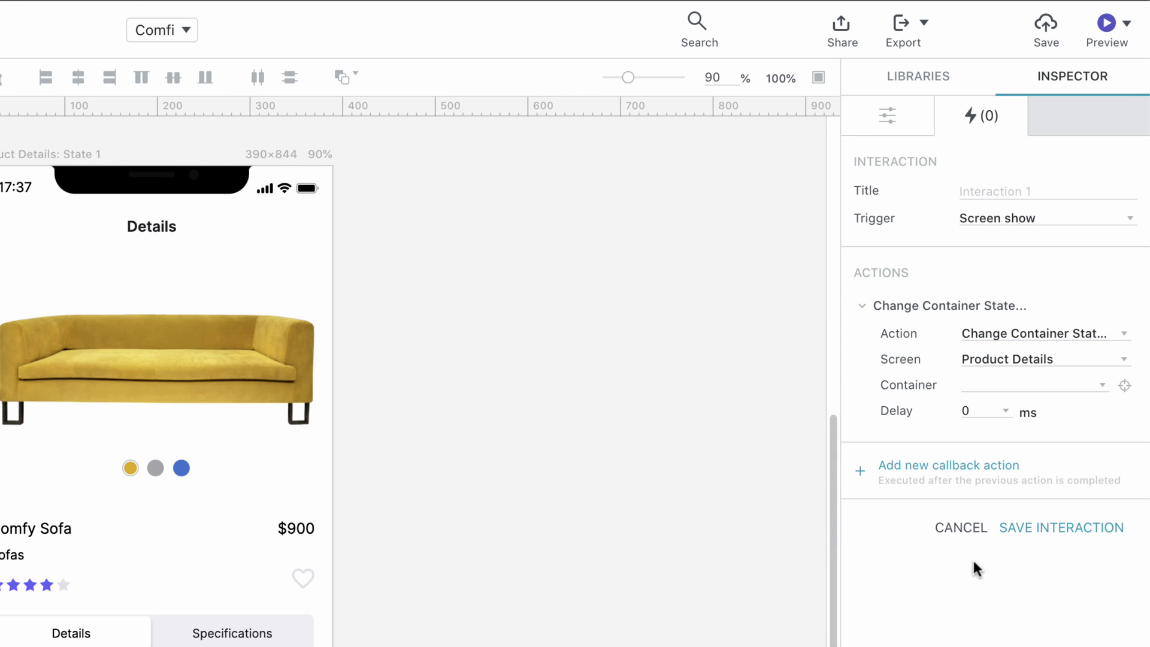
pyautogui.click(989, 388)
pyautogui.click(990, 449)
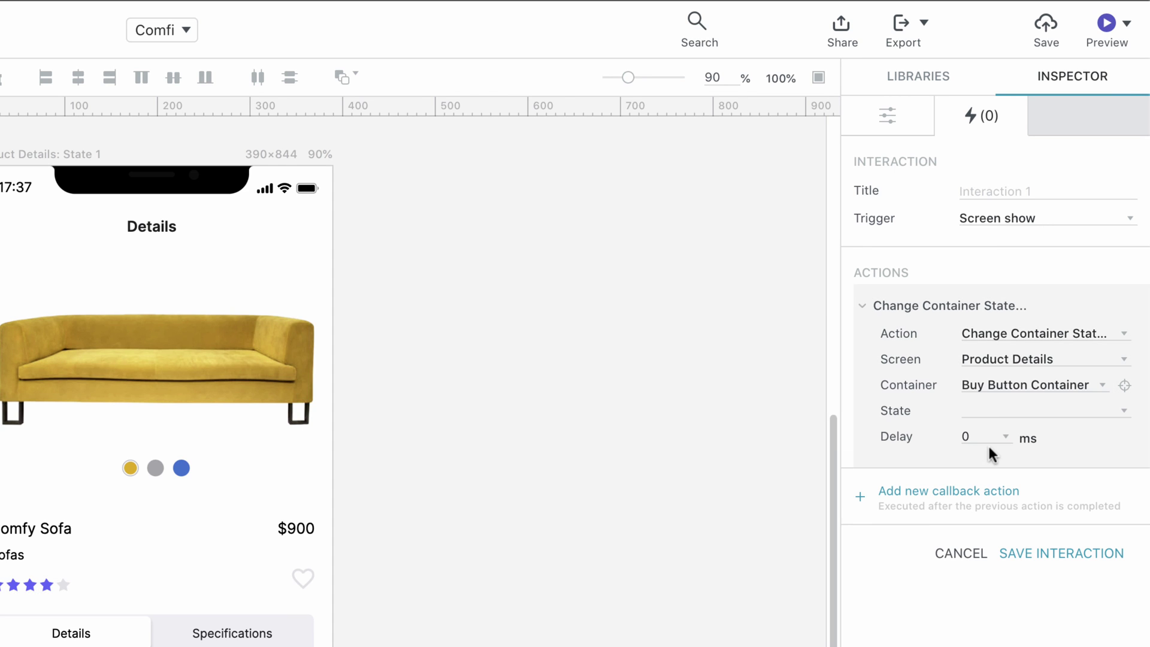
pyautogui.click(996, 419)
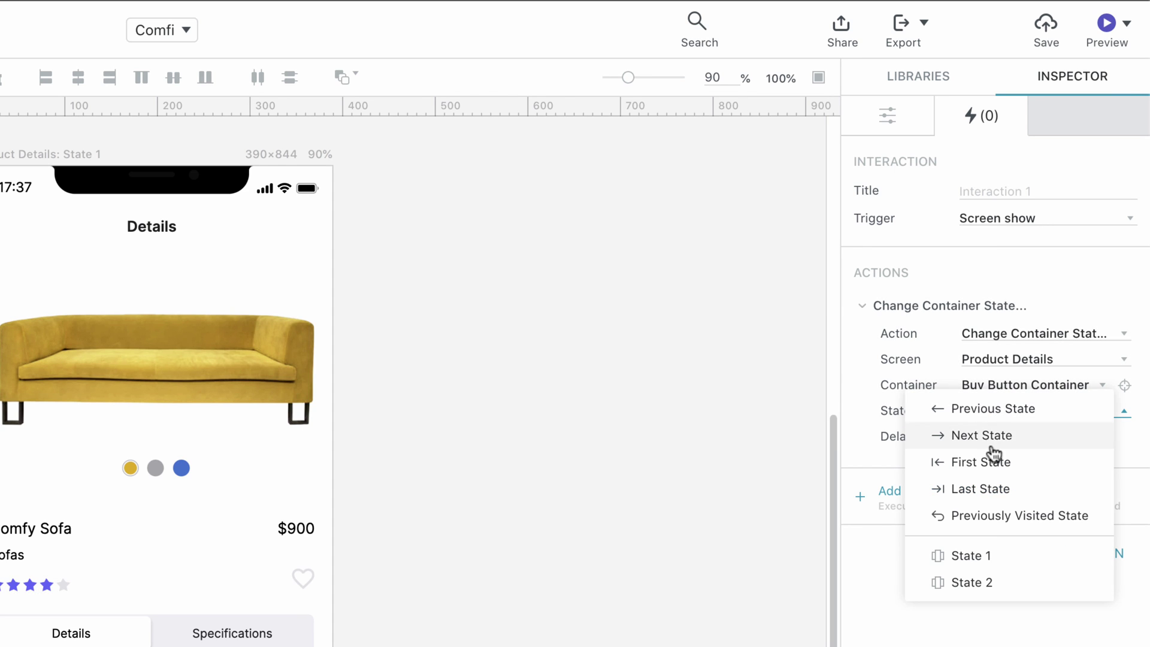
pyautogui.click(991, 581)
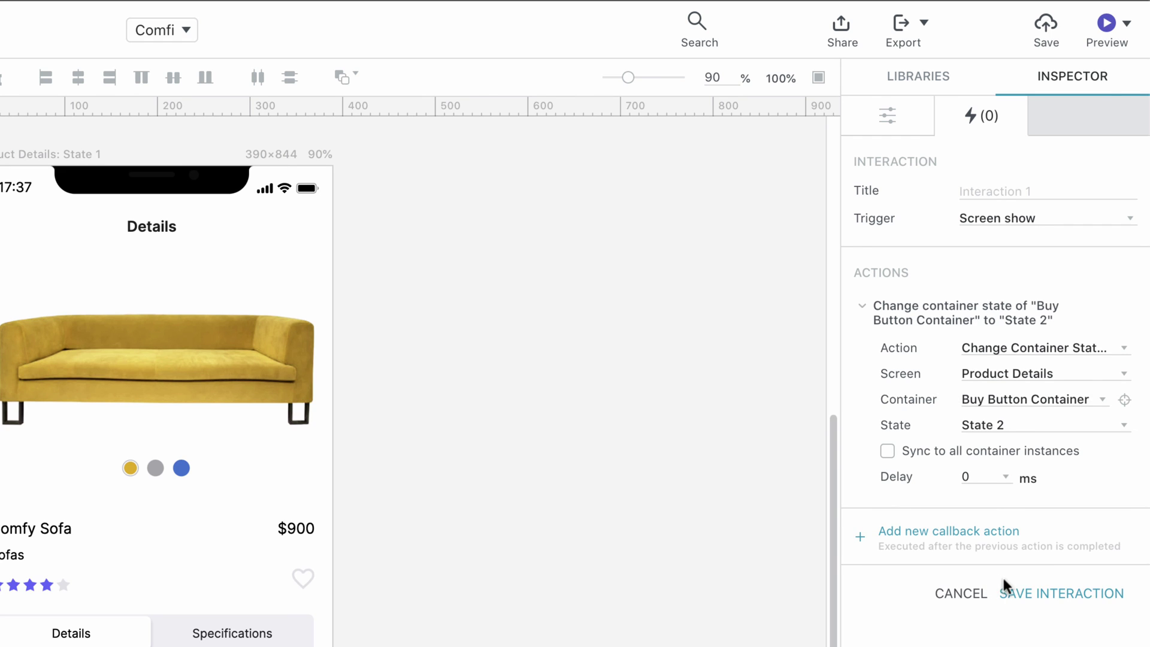
pyautogui.click(1017, 594)
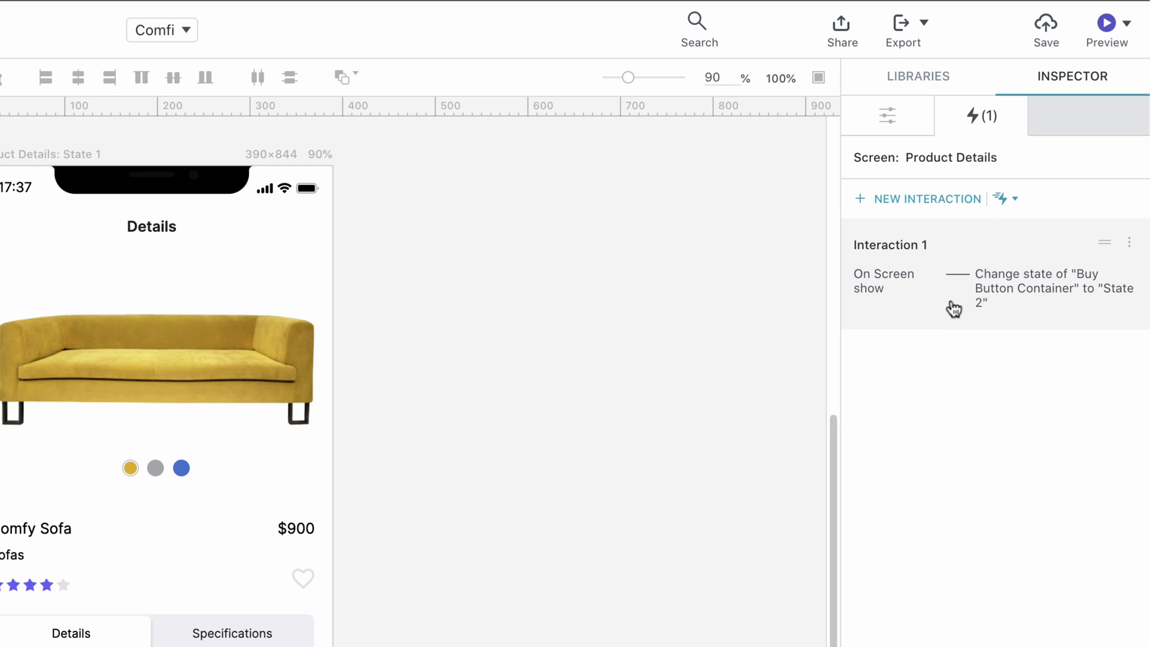
# - Add a Screen hide interaction that changes the Buy Button Container back to State 1
pyautogui.click(937, 207)
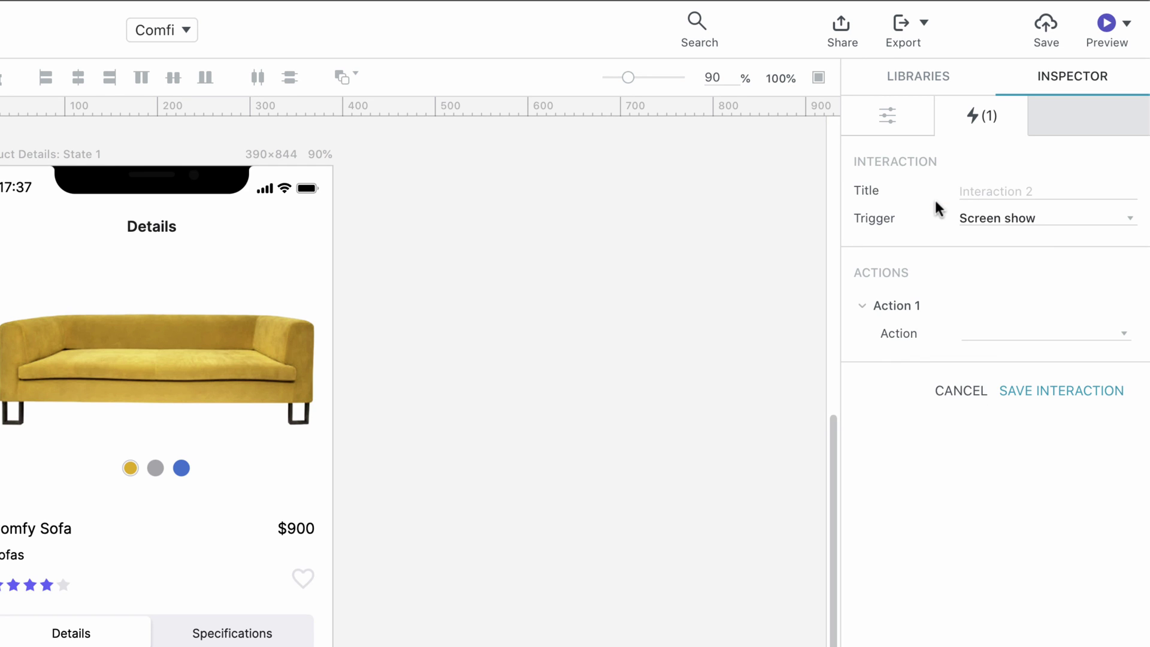
pyautogui.click(983, 219)
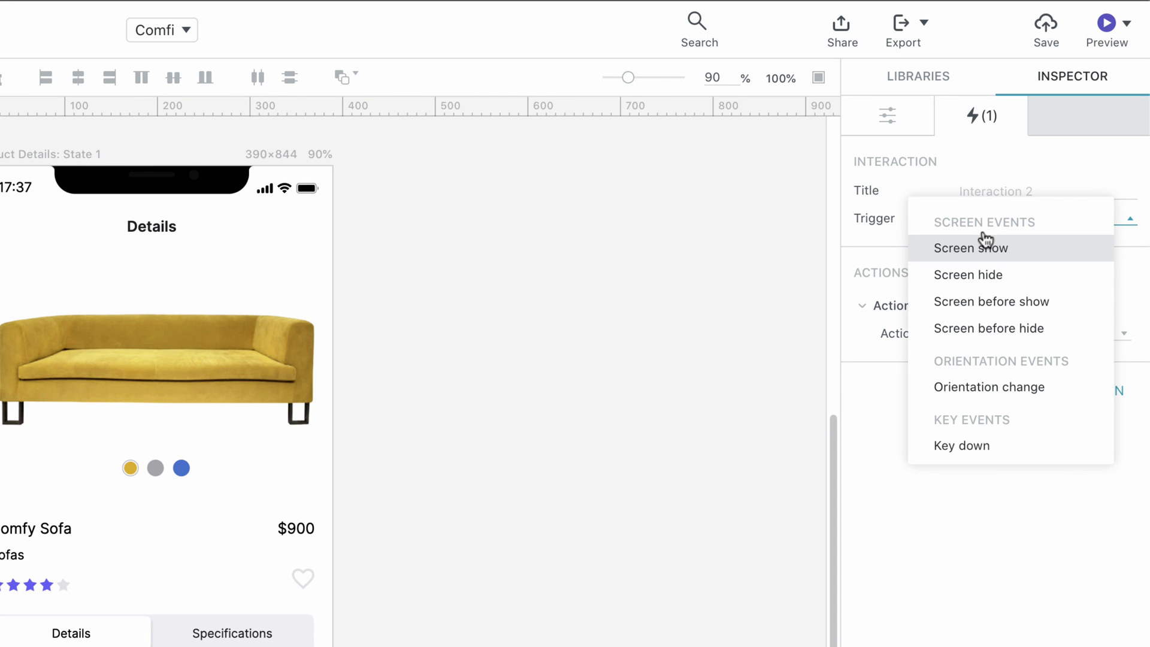
pyautogui.click(980, 270)
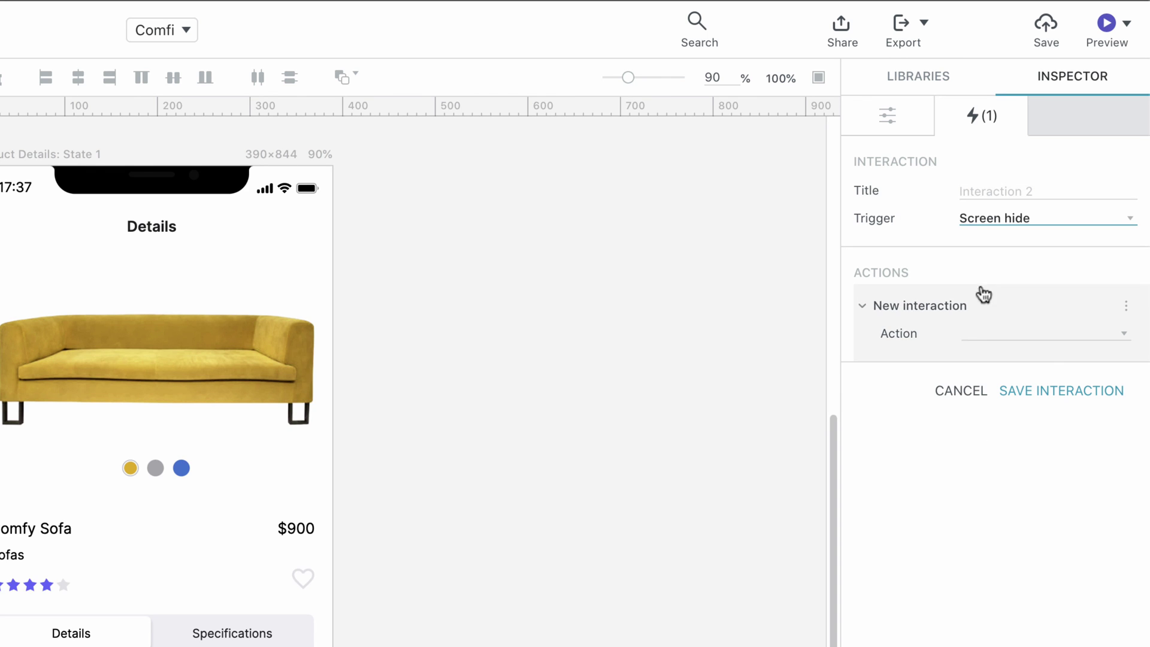
pyautogui.click(977, 334)
pyautogui.click(966, 564)
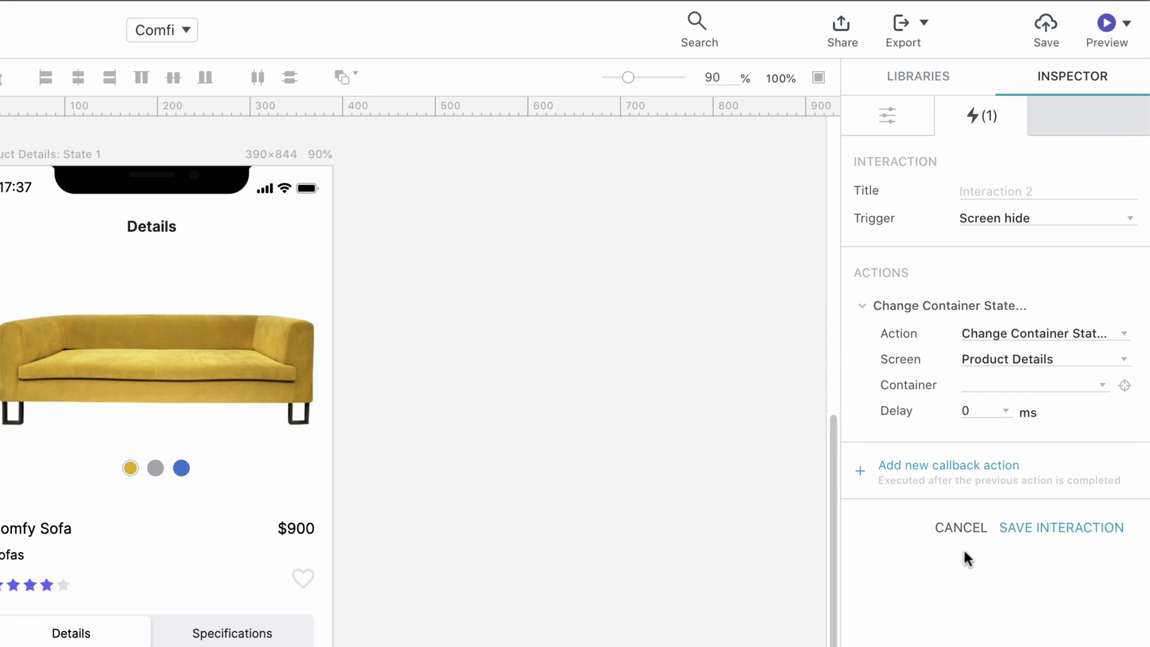
pyautogui.click(982, 387)
pyautogui.click(979, 450)
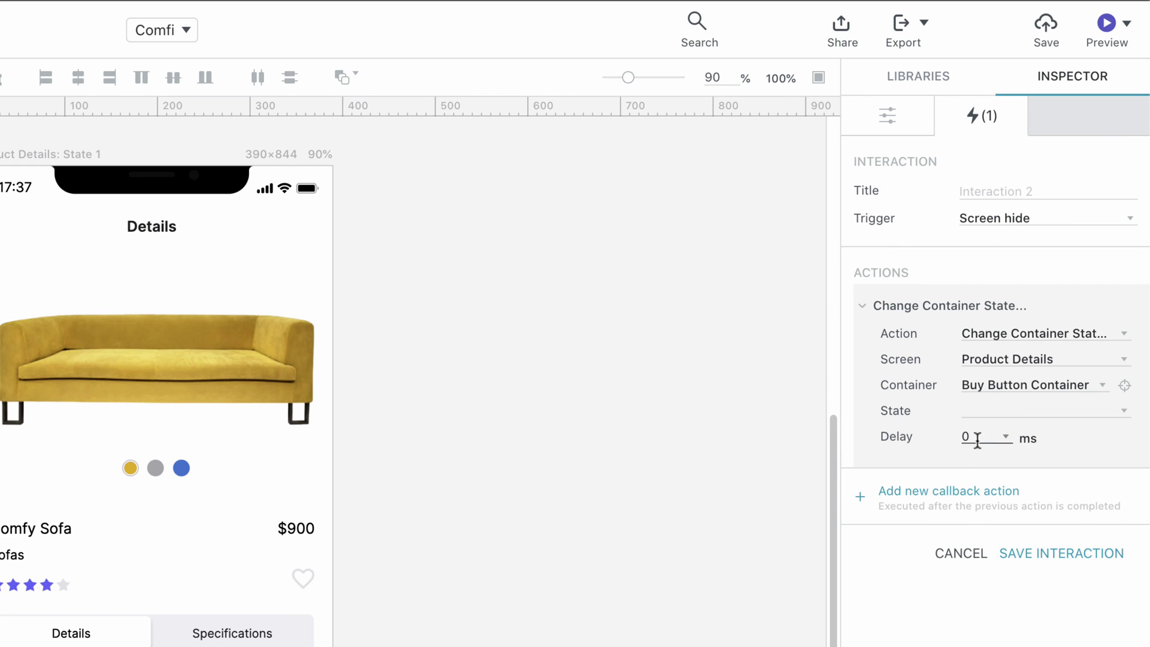
pyautogui.click(955, 411)
pyautogui.click(976, 556)
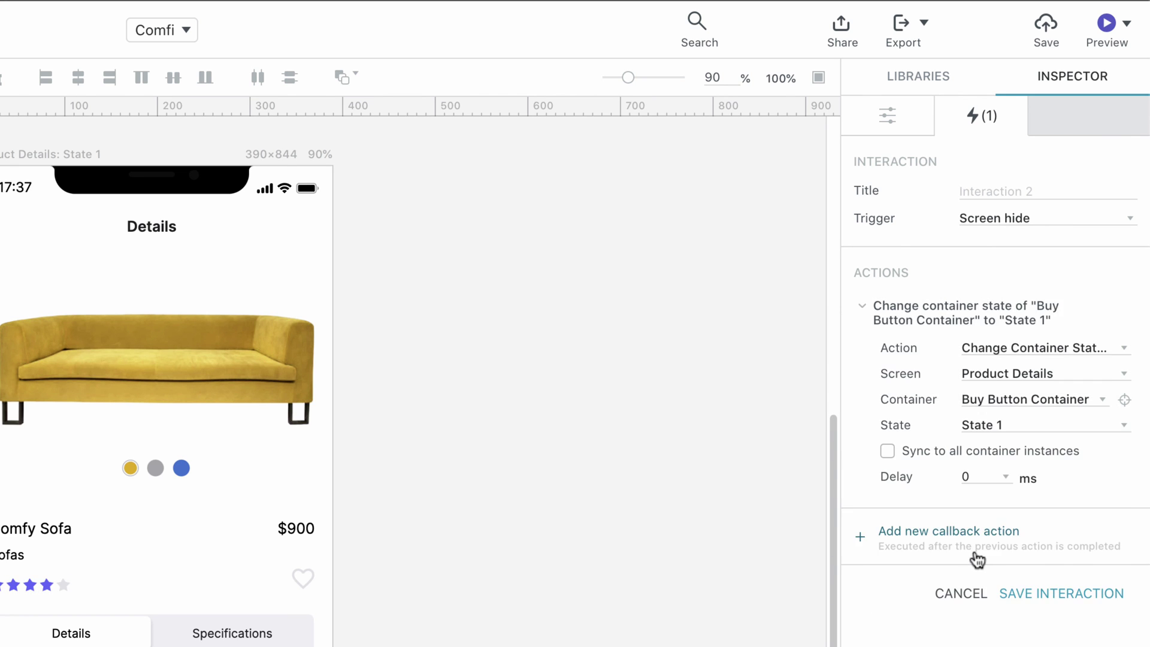
pyautogui.click(1013, 593)
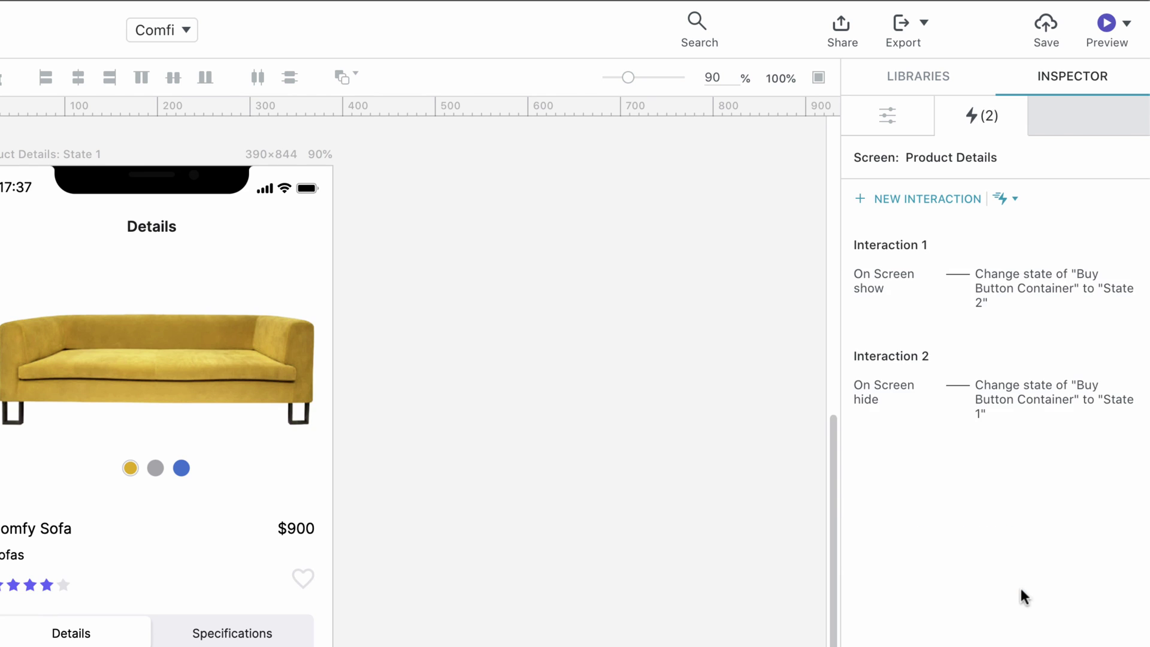
# - Preview the prototype, open Comfy Sofa, go back, and reopen it to watch the Buy button slide up
pyautogui.click(1108, 33)
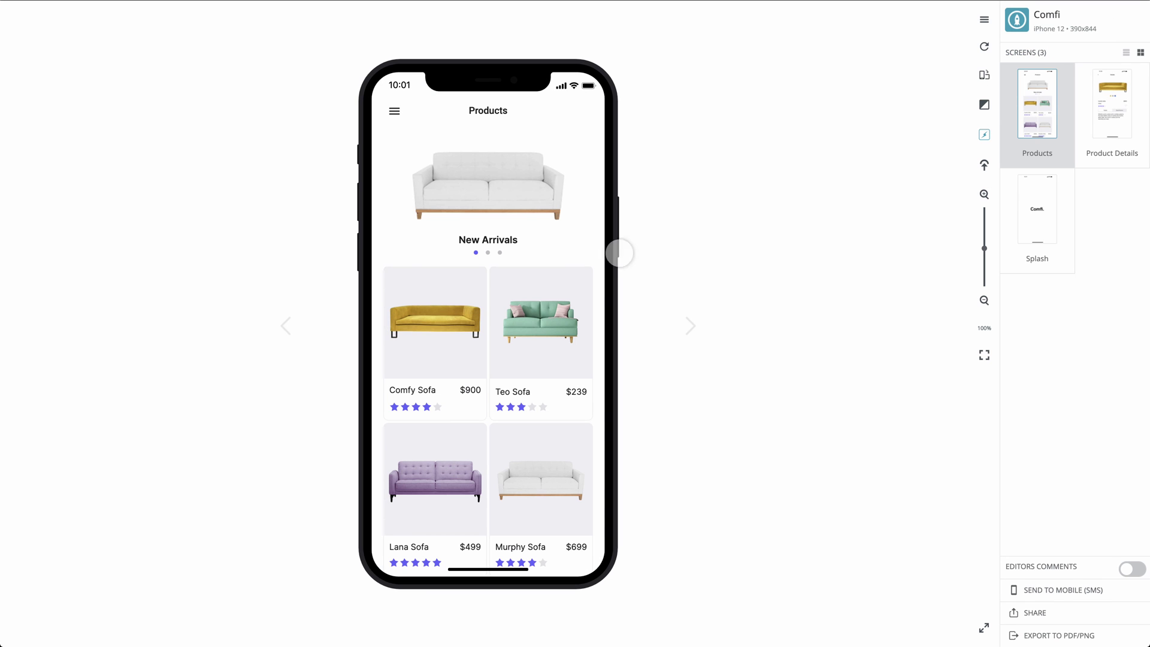
pyautogui.click(448, 321)
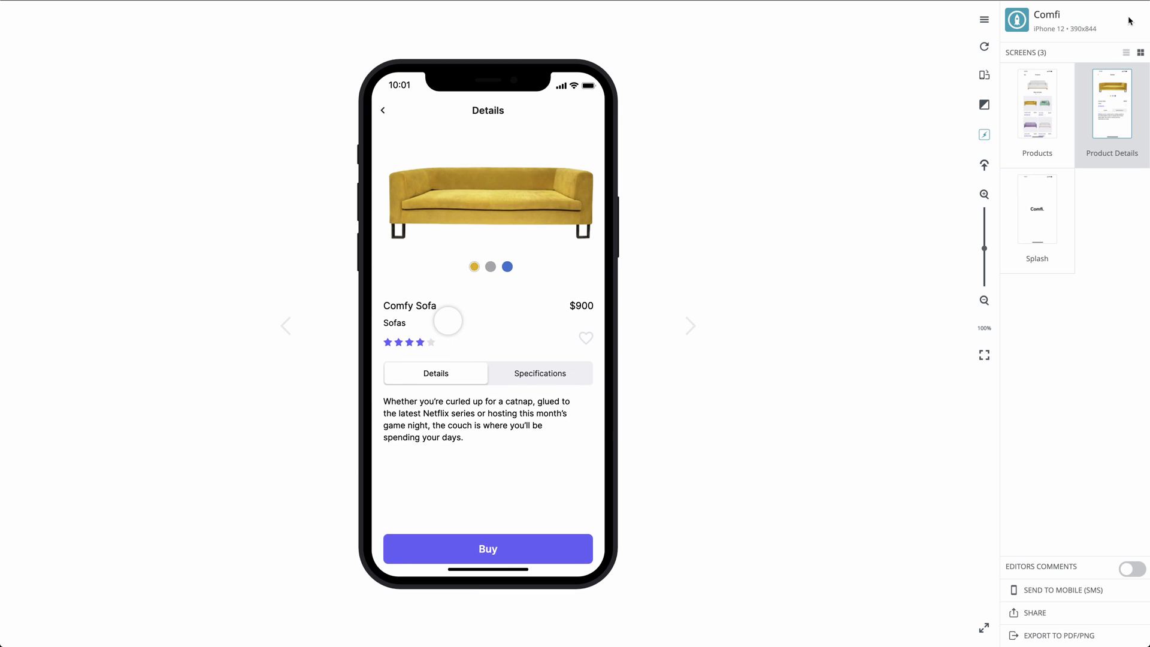
pyautogui.click(386, 110)
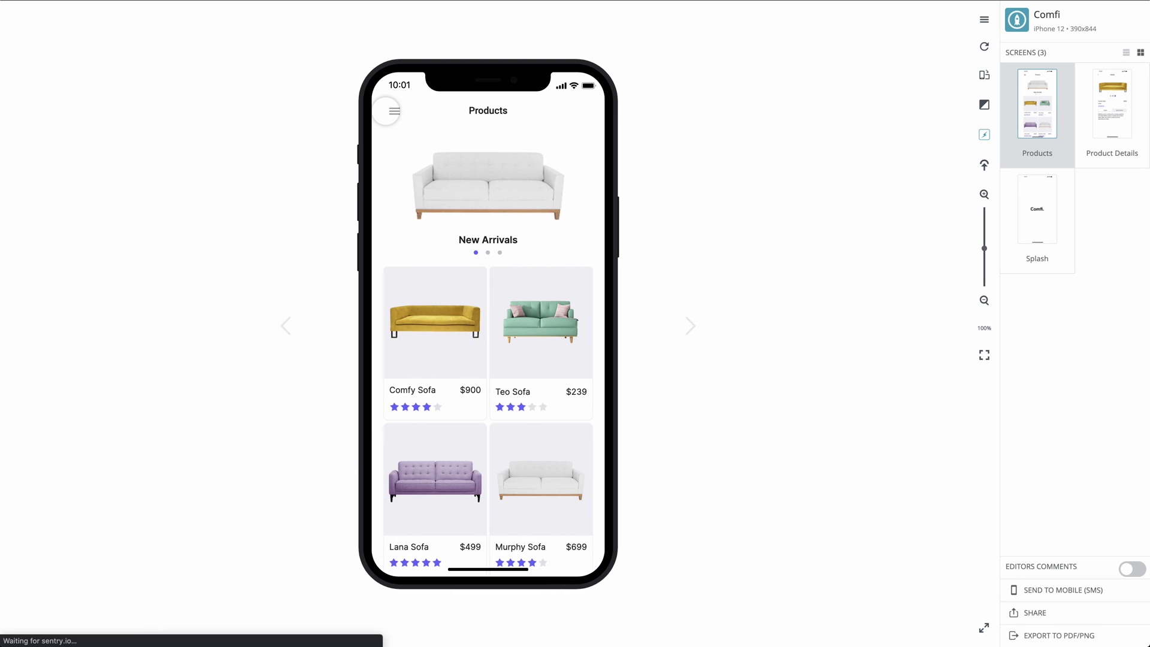
pyautogui.click(419, 305)
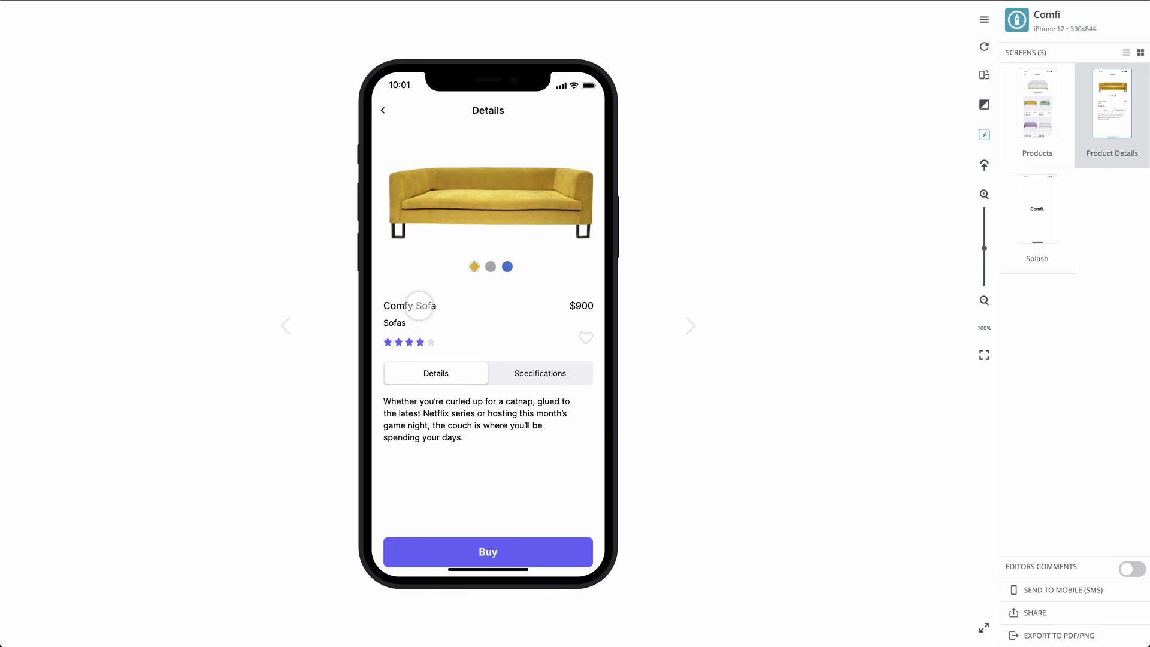